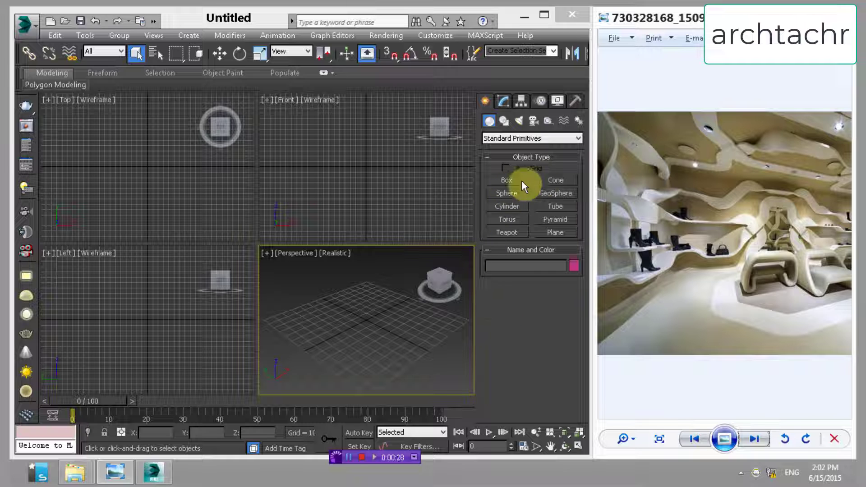
- Draw a long, narrow plane, Plane001, in the Top viewport
click(507, 180)
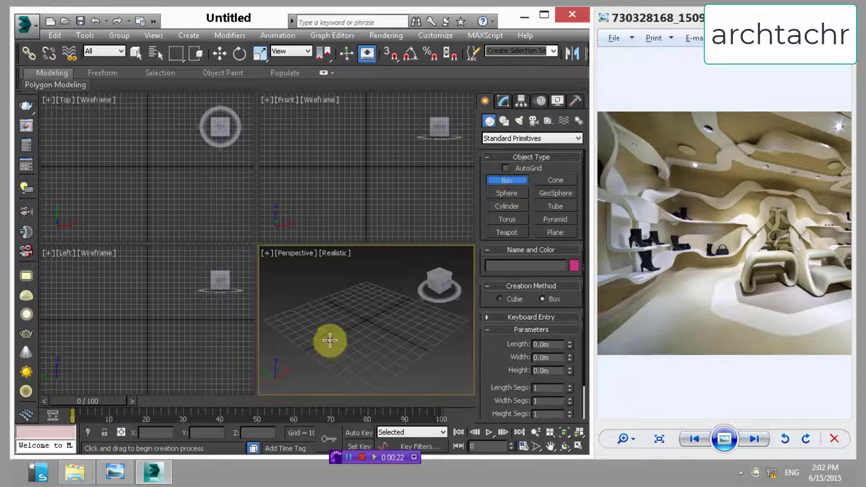
middle_drag(356, 294, 356, 308)
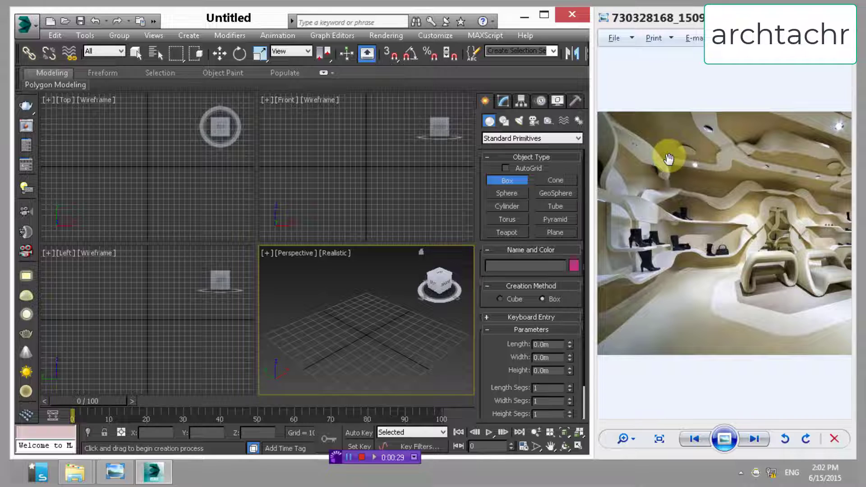
click(547, 234)
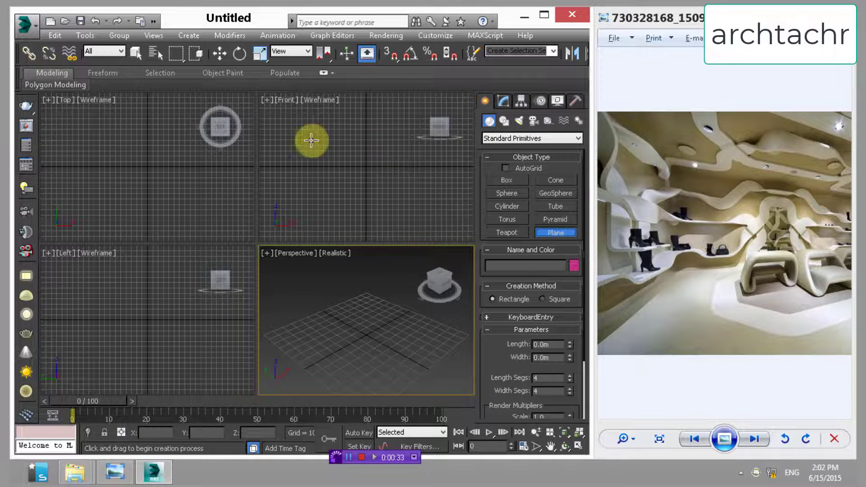
drag(209, 161, 109, 171)
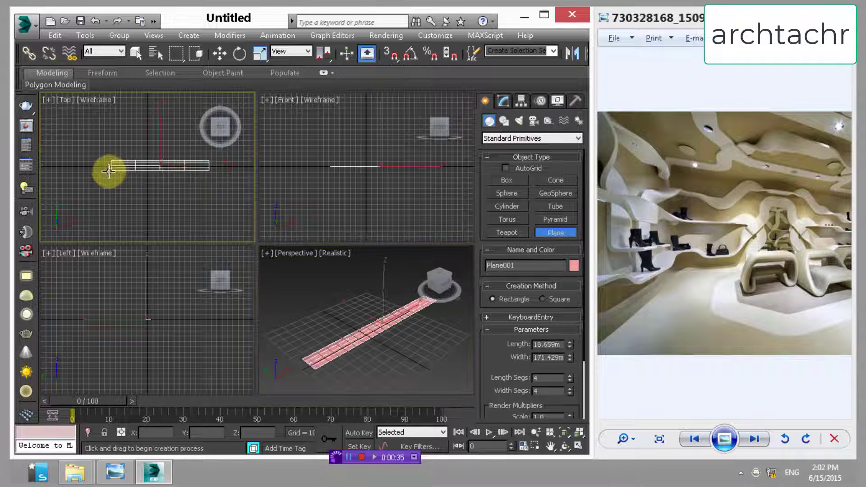
right_click(176, 170)
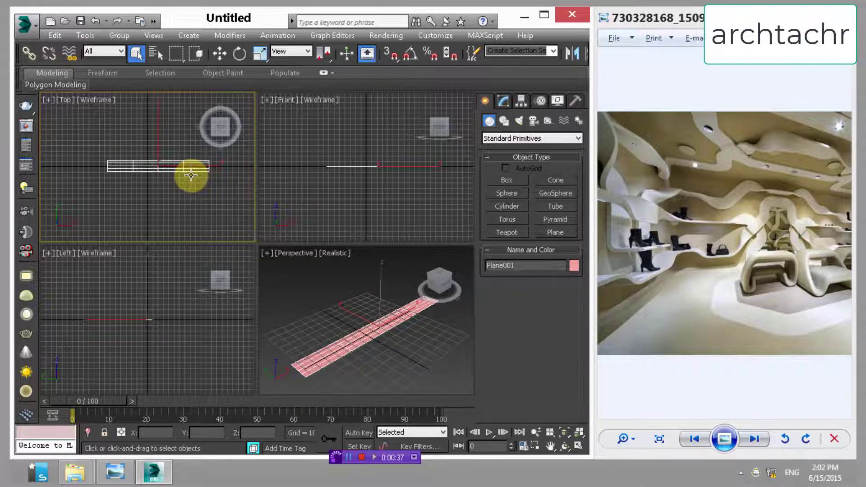
- Set Plane001 to a single segment, maximize Perspective, and convert it to Editable Poly
click(497, 95)
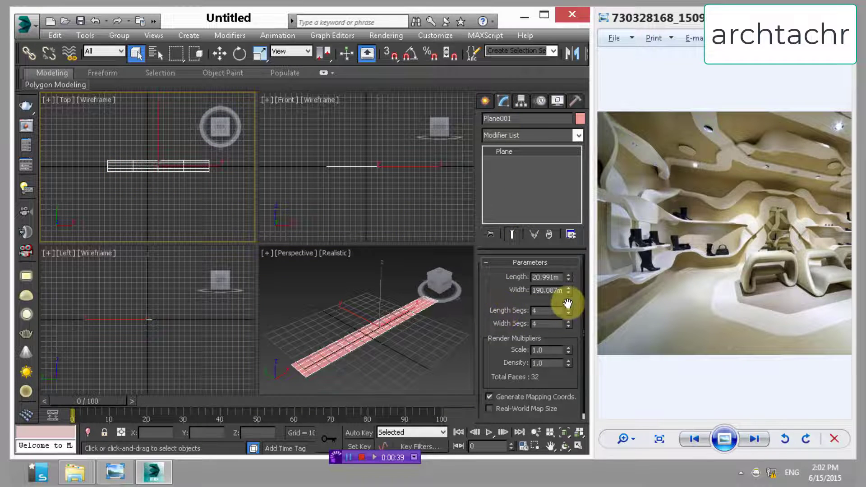
right_click(568, 323)
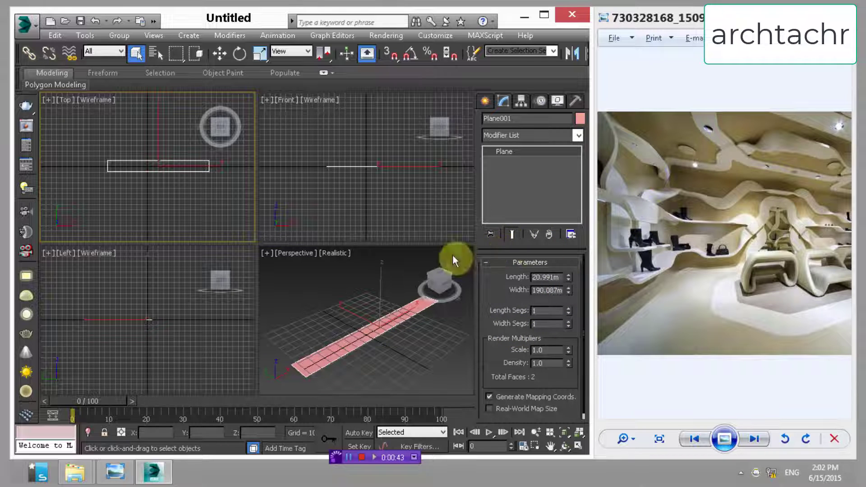
middle_click(299, 302)
key(alt+w)
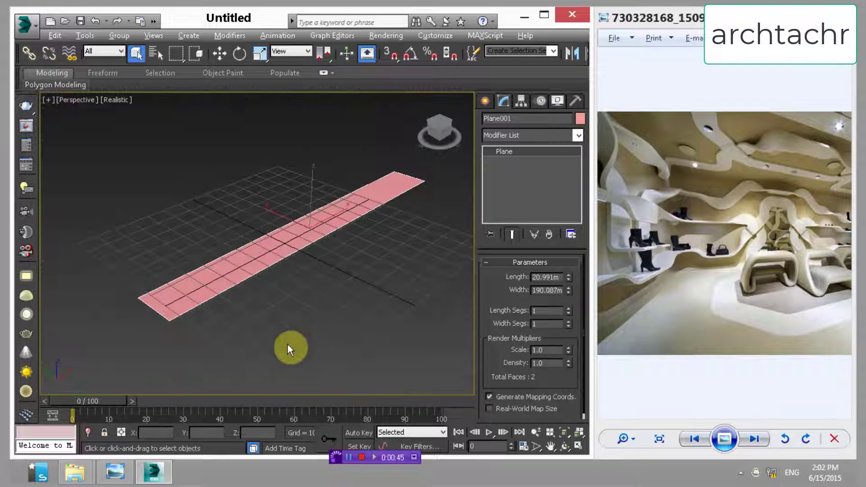
mouse_move(286, 270)
alt+middle_down()
mouse_move(264, 274)
mouse_move(275, 259)
mouse_move(359, 218)
mouse_move(382, 222)
alt+middle_up()
right_click(186, 266)
mouse_move(210, 381)
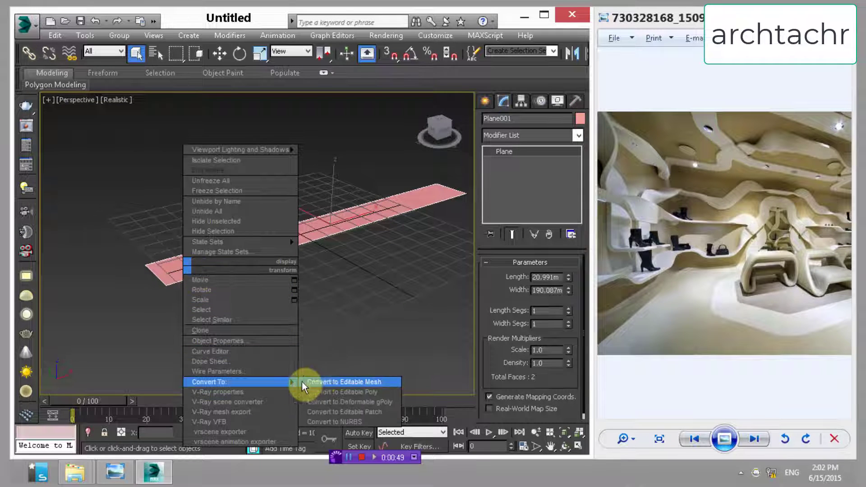
click(338, 391)
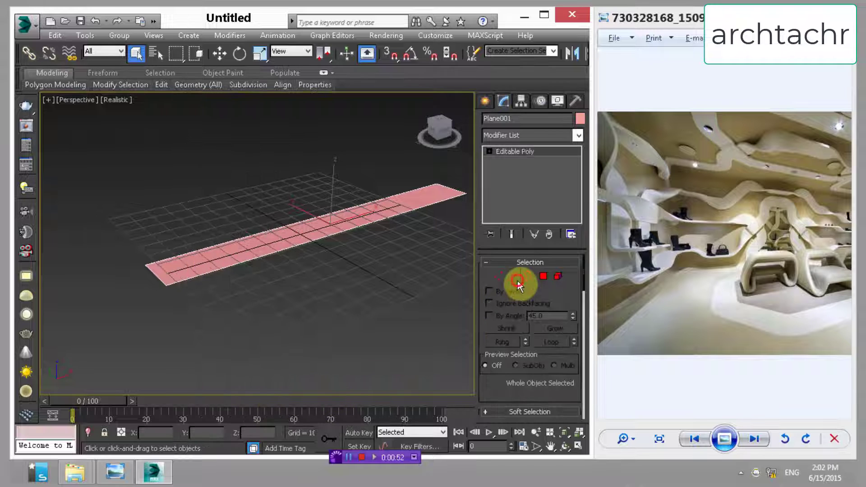
- Select the plane's left end edge at Edge level, ready for moving
key(2)
click(155, 272)
scroll(198, 303, up, 3)
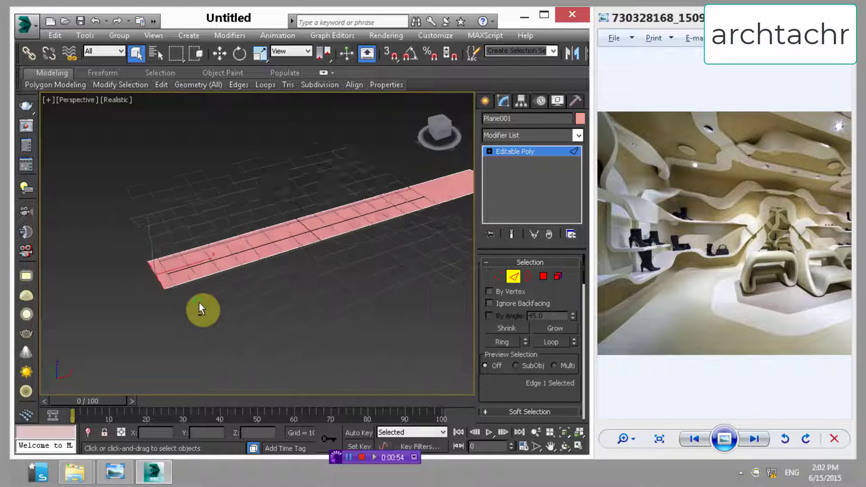
scroll(192, 307, up, 2)
scroll(192, 307, down, 3)
key(w)
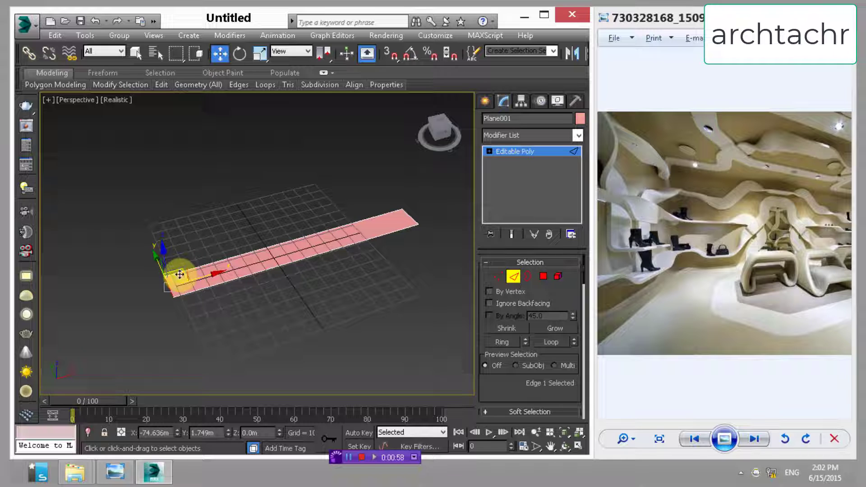
- Shift-extrude a new section from the strip's left end and fold it downward
alt+middle_drag(179, 277, 184, 262)
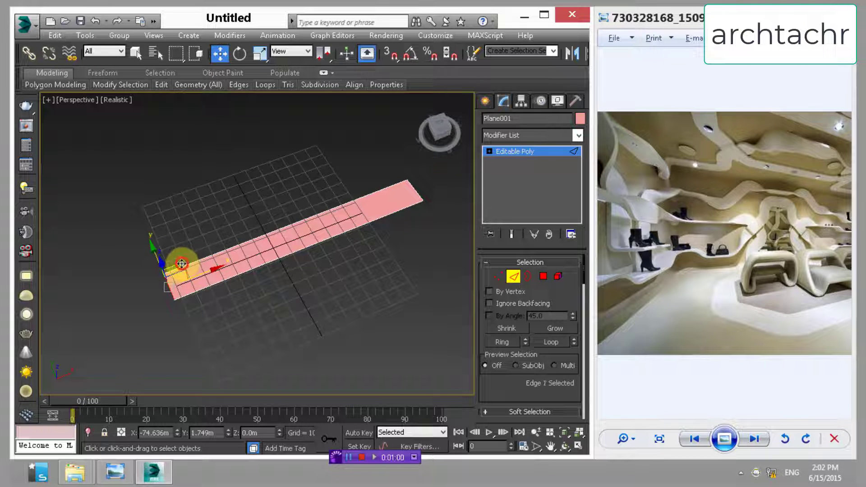
mouse_move(181, 263)
shift+mouse_down()
mouse_move(149, 292)
mouse_move(133, 336)
shift+mouse_up()
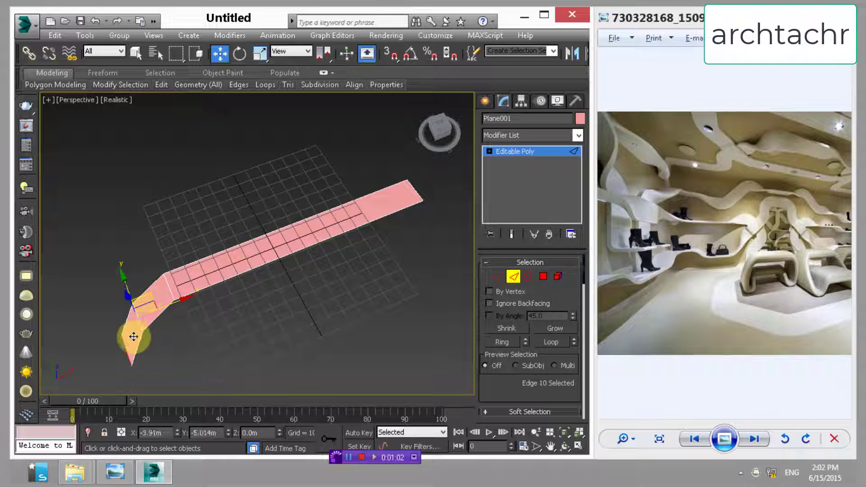
middle_drag(134, 338, 194, 232)
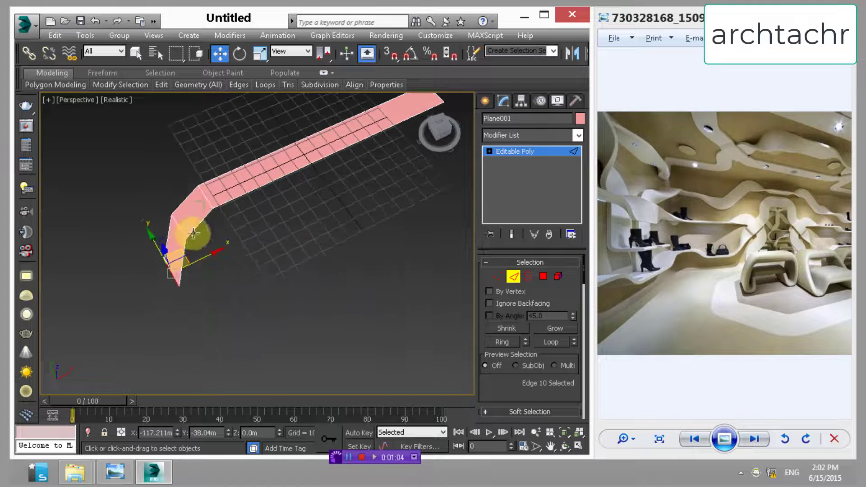
key(e)
drag(173, 314, 200, 308)
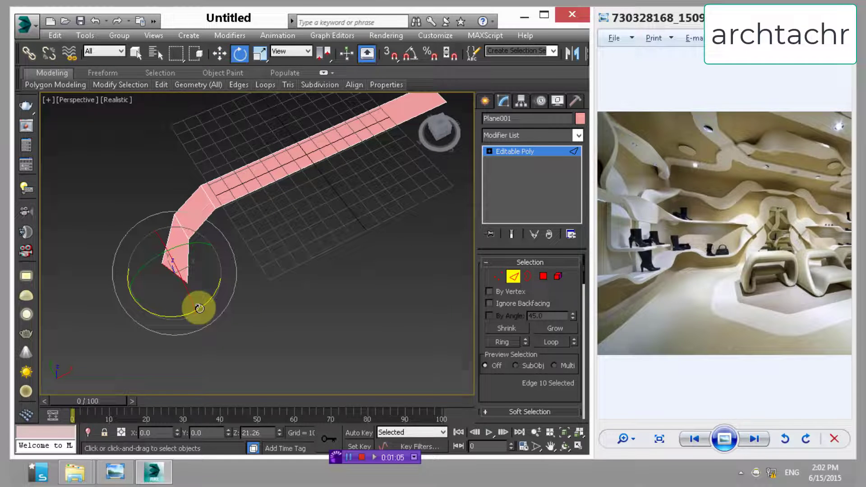
click(181, 224)
mouse_move(185, 270)
mouse_down()
mouse_move(201, 265)
mouse_move(193, 267)
mouse_up()
mouse_move(194, 267)
alt+middle_down()
mouse_move(183, 228)
mouse_move(170, 231)
alt+middle_up()
- Extrude another flap downward from the end edge and rotate it around the fold
key(w)
alt+middle_drag(162, 266, 152, 286)
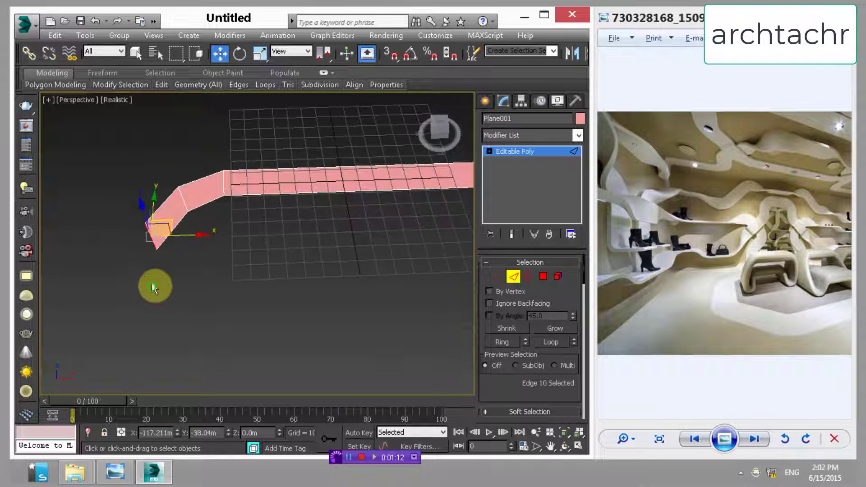
mouse_move(170, 217)
shift+mouse_down()
mouse_move(163, 281)
mouse_move(169, 277)
shift+mouse_up()
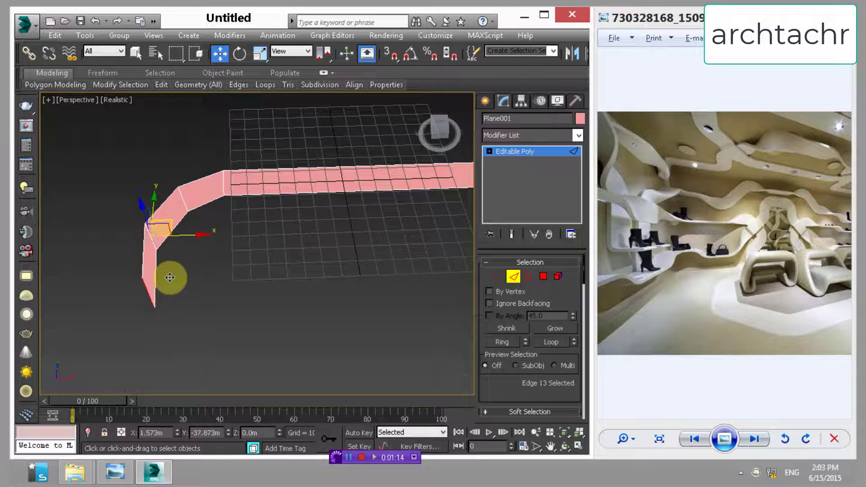
alt+middle_drag(170, 290, 176, 275)
key(e)
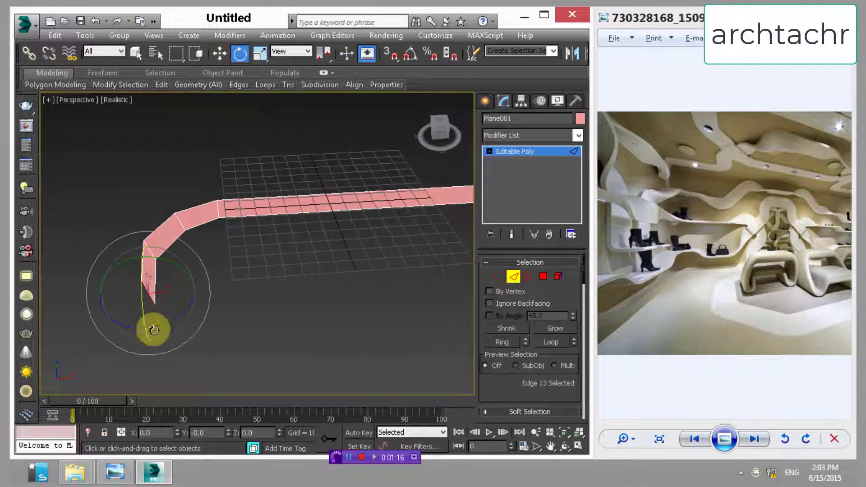
mouse_move(165, 321)
mouse_down()
mouse_move(196, 301)
mouse_move(158, 253)
mouse_move(190, 270)
mouse_move(193, 247)
mouse_up()
click(145, 245)
alt+middle_drag(193, 248, 223, 242)
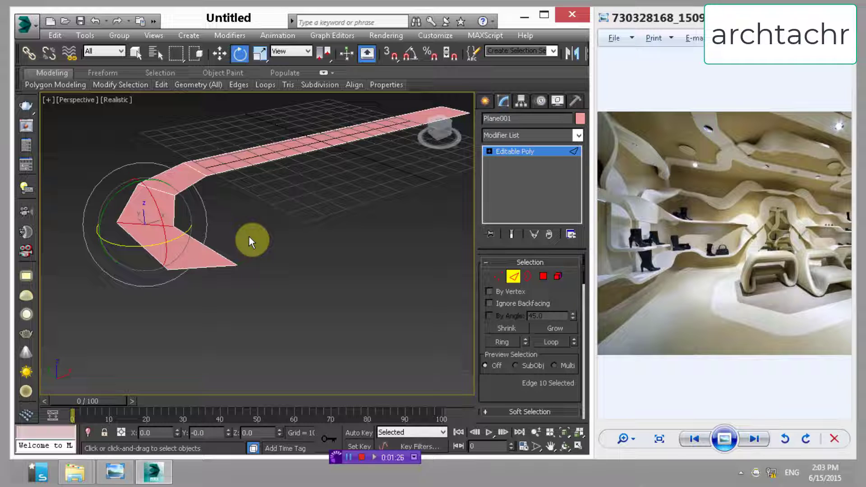
- Rotate the strip's end section to angle it
mouse_move(239, 238)
alt+middle_down()
mouse_move(204, 260)
mouse_move(234, 234)
mouse_move(224, 279)
mouse_move(226, 219)
mouse_move(234, 242)
alt+middle_up()
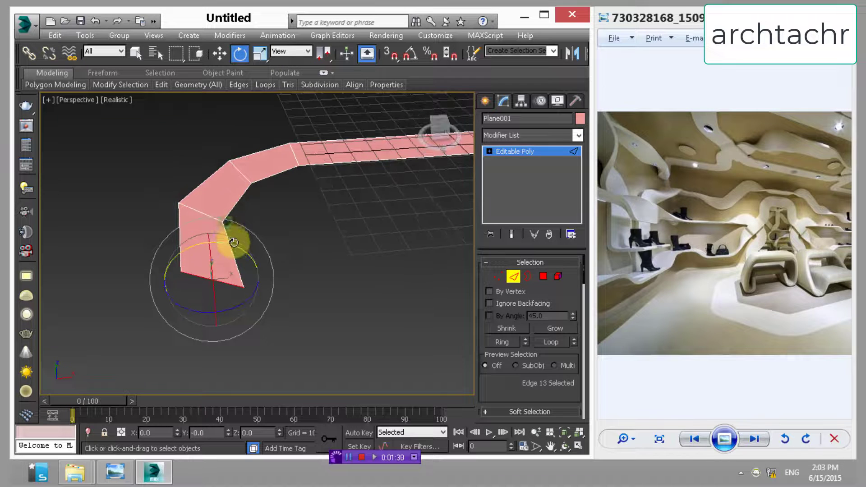
drag(242, 252, 315, 293)
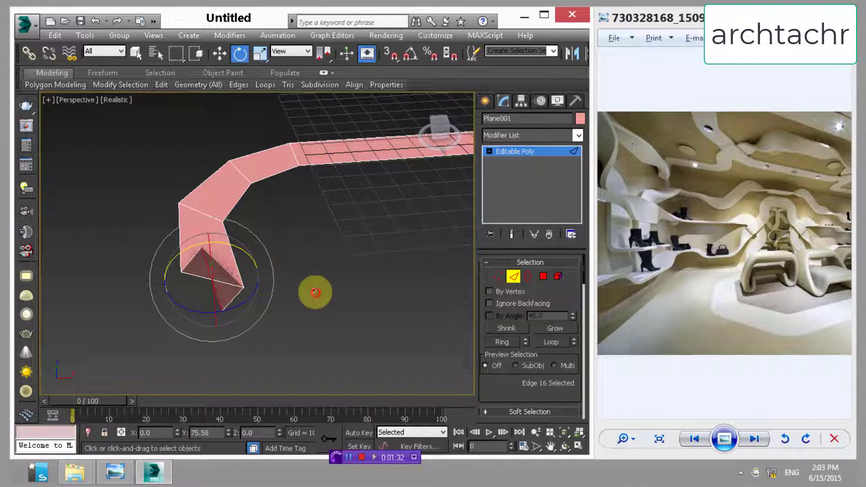
mouse_move(314, 293)
alt+middle_down()
mouse_move(289, 277)
mouse_move(245, 290)
mouse_move(244, 265)
mouse_move(234, 280)
alt+middle_up()
key(w)
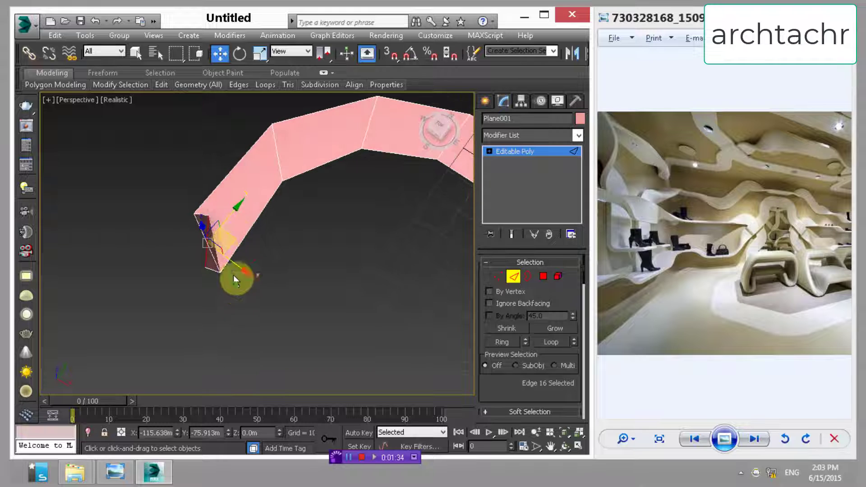
mouse_move(229, 216)
alt+middle_down()
mouse_move(174, 257)
mouse_move(176, 271)
mouse_move(241, 203)
mouse_move(241, 189)
mouse_move(216, 218)
mouse_move(203, 259)
mouse_move(177, 279)
mouse_move(251, 222)
alt+middle_up()
- Extrude another section from the end edge and rotate it about that edge
mouse_move(252, 213)
shift+mouse_down()
mouse_move(199, 248)
mouse_move(196, 260)
shift+mouse_up()
mouse_move(197, 264)
alt+middle_down()
mouse_move(212, 241)
mouse_move(246, 236)
mouse_move(247, 211)
alt+middle_up()
key(e)
drag(233, 209, 280, 251)
mouse_move(283, 256)
alt+middle_down()
mouse_move(176, 242)
mouse_move(164, 266)
alt+middle_up()
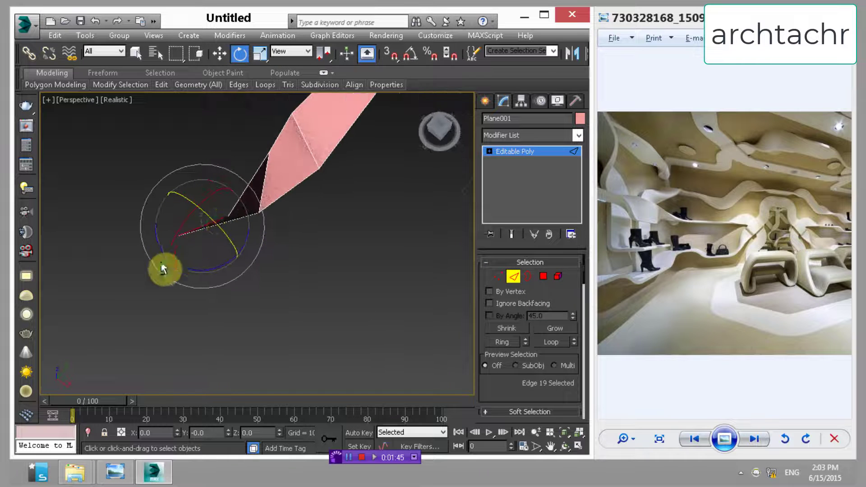
mouse_move(222, 226)
alt+middle_down()
mouse_move(300, 155)
mouse_move(216, 189)
mouse_move(214, 226)
mouse_move(244, 208)
mouse_move(240, 218)
mouse_move(243, 176)
alt+middle_up()
- Extrude a new segment from the end edge and tilt it slightly
key(w)
alt+middle_drag(225, 228, 230, 241)
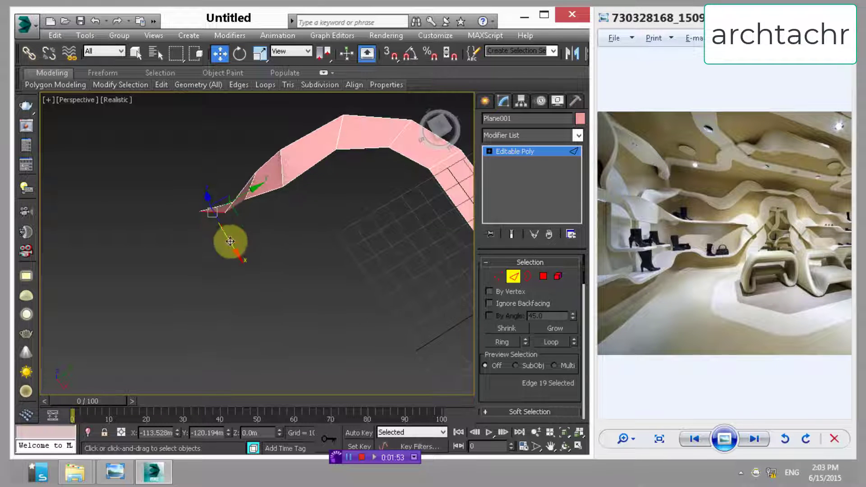
shift+drag(236, 220, 205, 259)
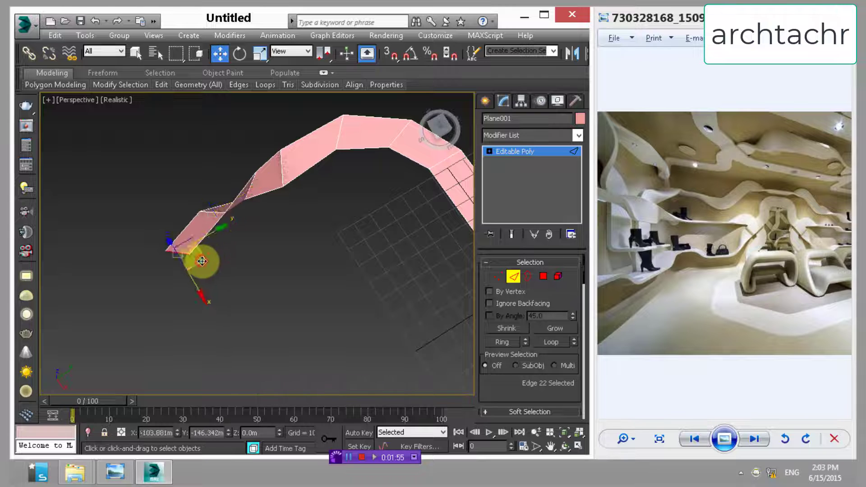
key(e)
alt+middle_drag(208, 262, 261, 198)
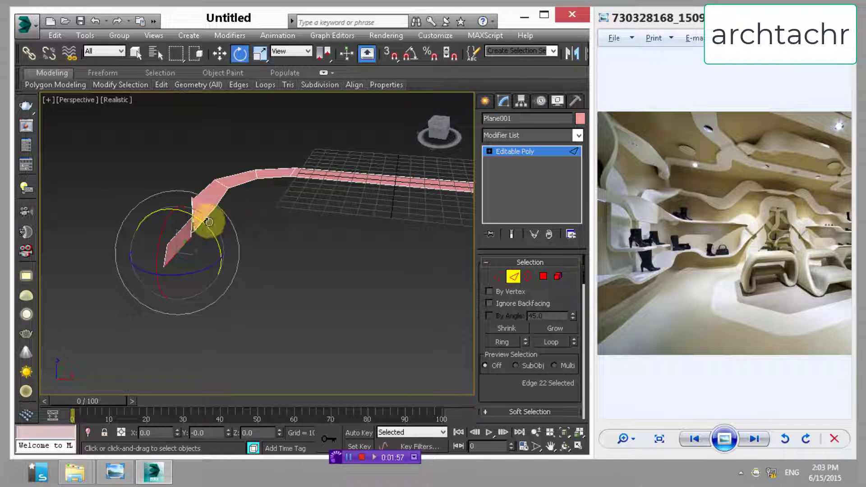
drag(207, 218, 221, 288)
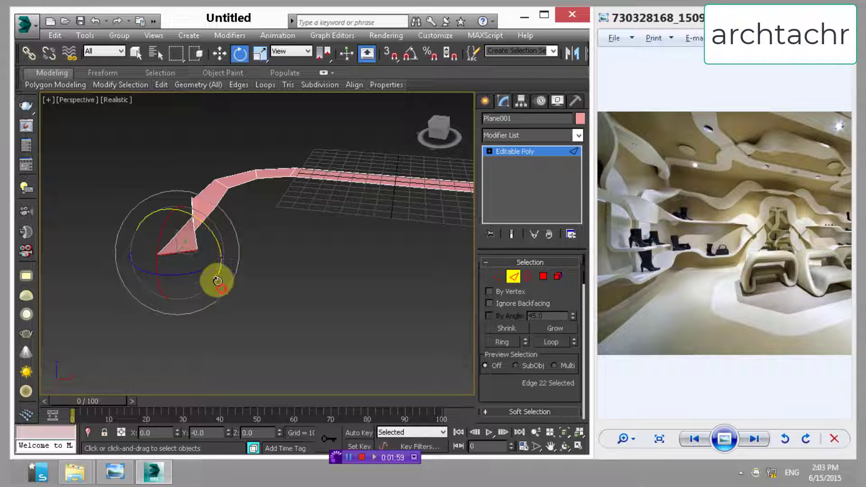
mouse_move(218, 280)
alt+middle_down()
mouse_move(179, 222)
mouse_move(131, 208)
mouse_move(130, 226)
mouse_move(147, 251)
mouse_move(162, 193)
mouse_move(184, 222)
mouse_move(150, 160)
mouse_move(211, 178)
alt+middle_up()
- Extrude three more polygons down and left from the end edge
key(w)
shift+drag(205, 176, 159, 225)
alt+middle_drag(155, 221, 149, 187)
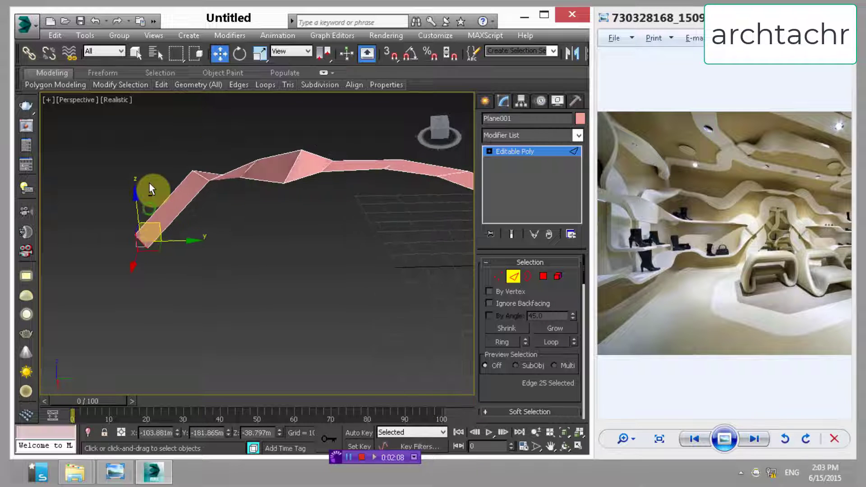
shift+drag(155, 223, 140, 307)
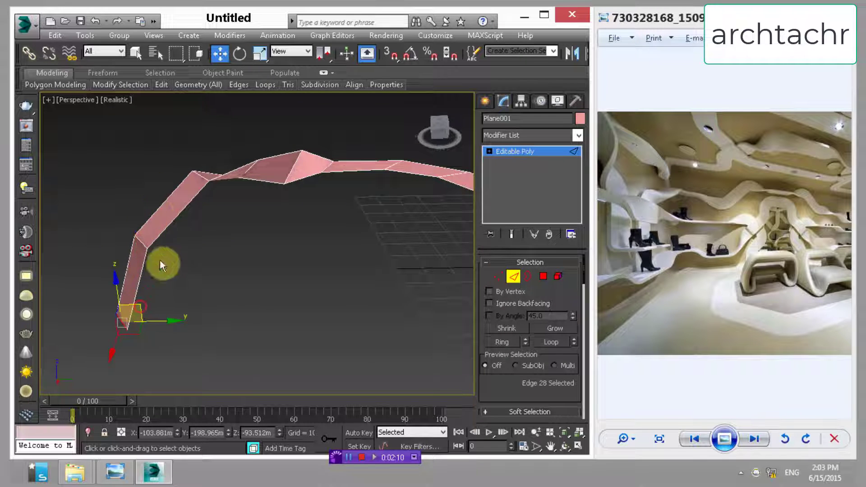
scroll(206, 165, up, 3)
scroll(274, 189, up, 3)
middle_drag(275, 190, 244, 212)
scroll(230, 221, down, 2)
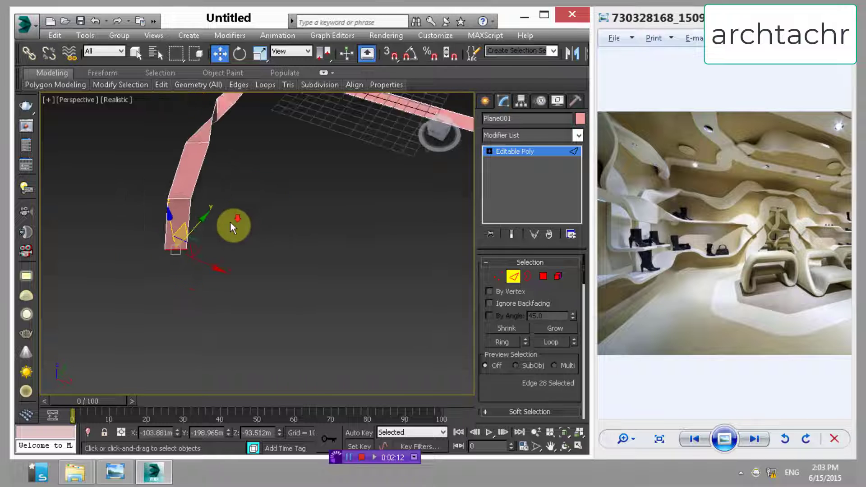
- Rotate the end edge to bend the strip toward the floor
key(e)
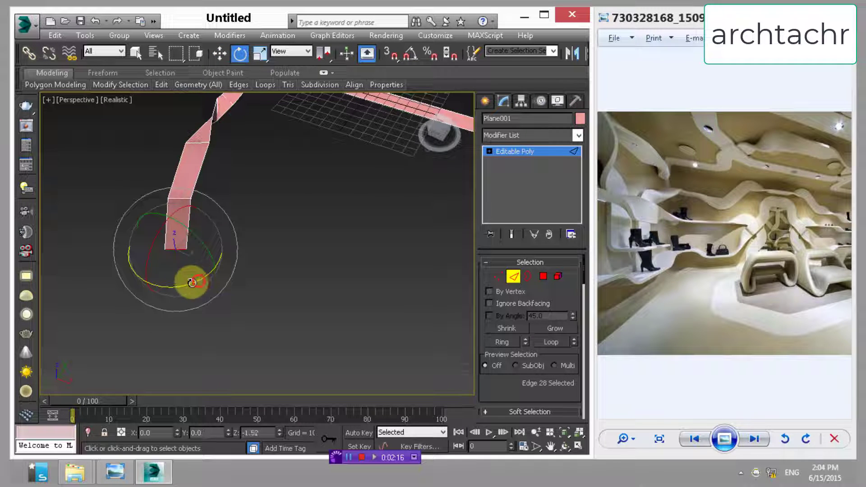
mouse_move(191, 282)
mouse_down()
mouse_move(120, 286)
mouse_move(199, 213)
mouse_move(149, 173)
mouse_up()
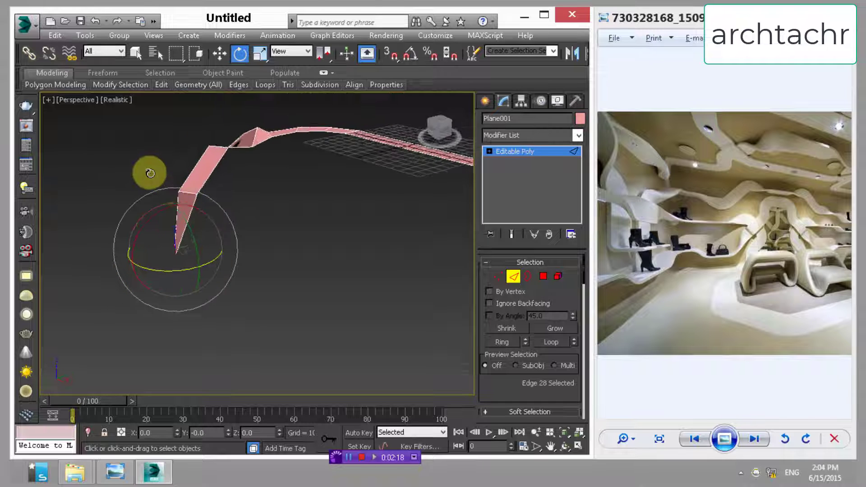
mouse_move(329, 178)
alt+middle_down()
mouse_move(227, 202)
mouse_move(265, 270)
mouse_move(283, 237)
alt+middle_up()
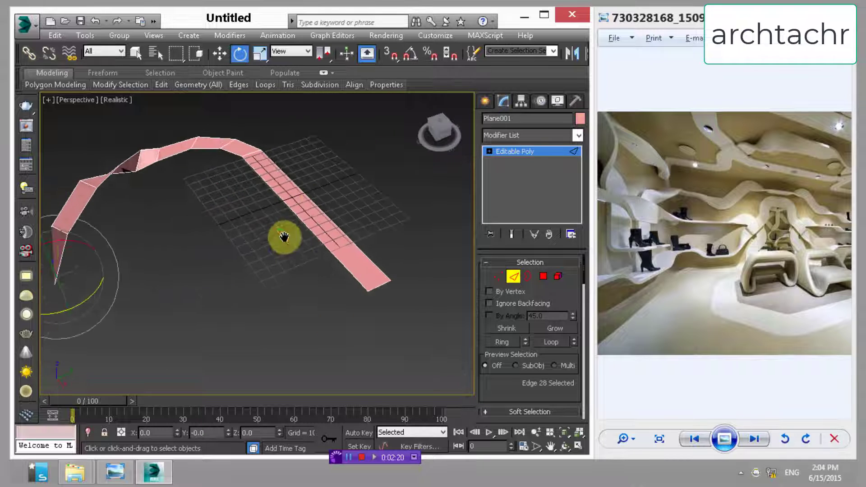
- Apply a TurboSmooth modifier to Plane001 at object level, then deselect it
click(544, 153)
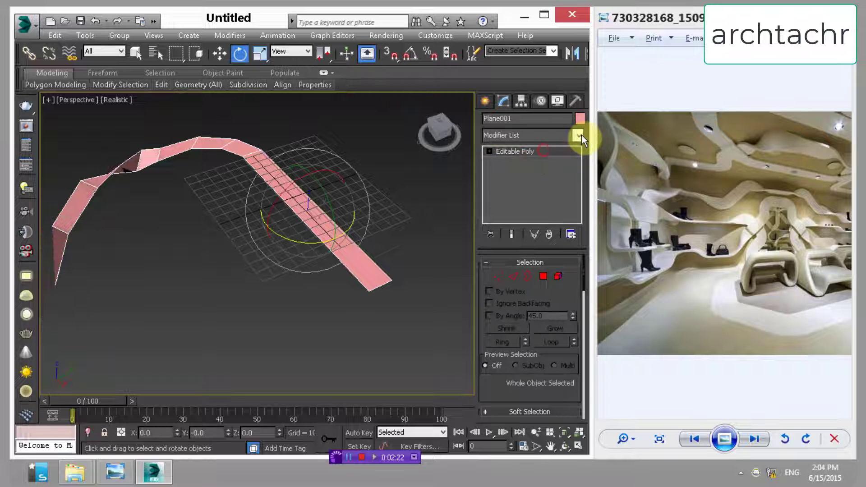
click(581, 135)
drag(579, 165, 570, 384)
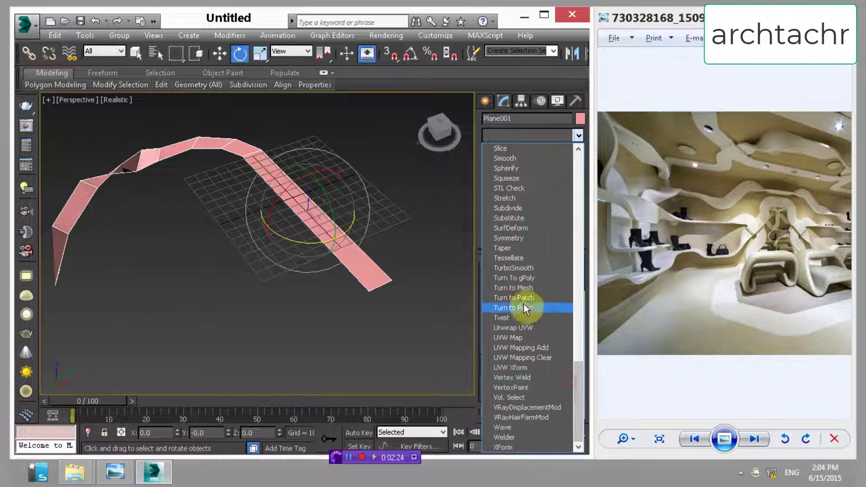
click(527, 268)
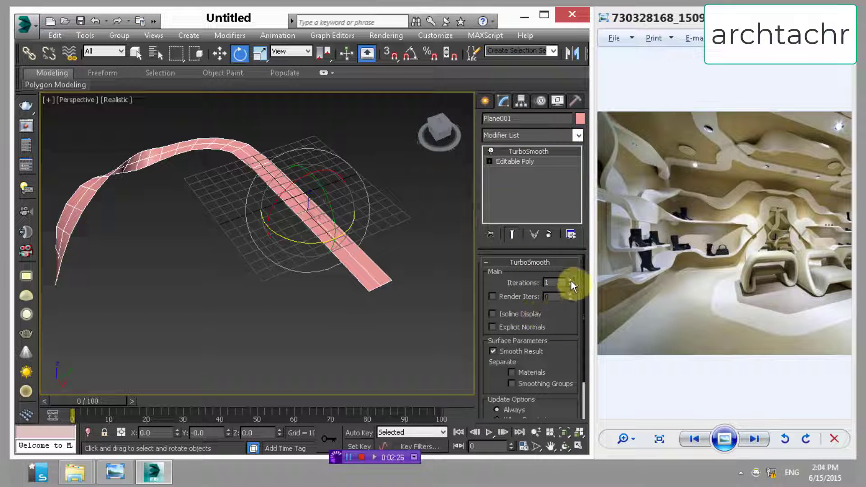
click(190, 275)
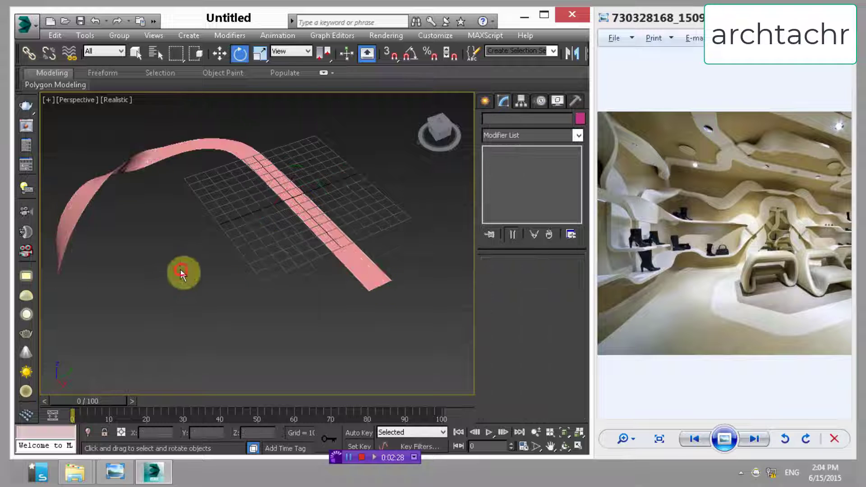
mouse_move(181, 272)
alt+middle_down()
mouse_move(152, 214)
mouse_move(132, 201)
mouse_move(139, 217)
mouse_move(222, 242)
mouse_move(241, 215)
mouse_move(216, 211)
mouse_move(224, 228)
mouse_move(198, 226)
alt+middle_up()
- Add a Shell modifier to the ribbon with about 1.59m Outer Amount, then inspect it
click(158, 212)
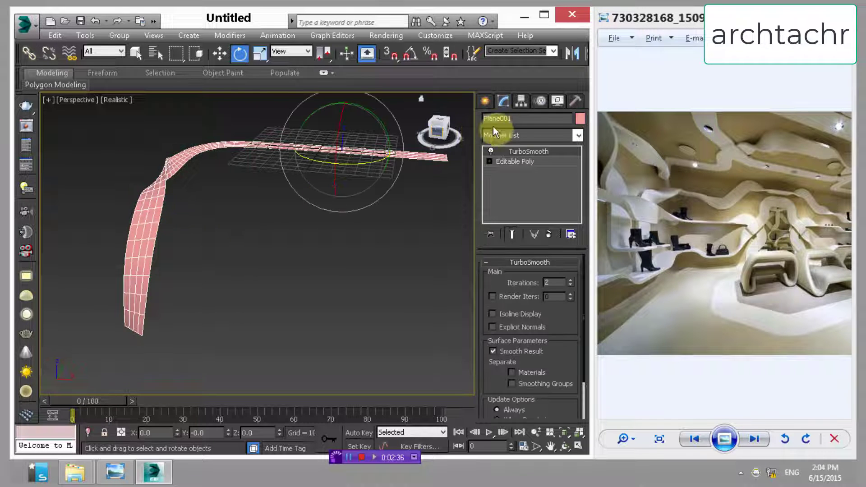
click(577, 135)
drag(578, 155, 567, 390)
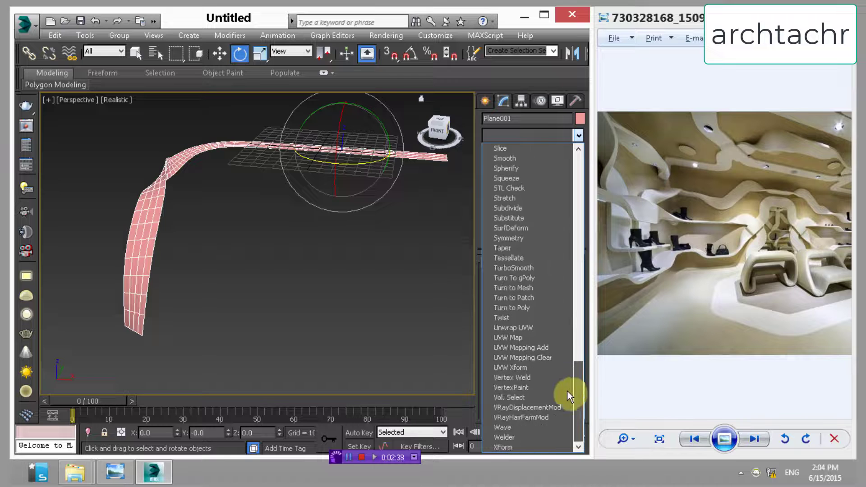
scroll(519, 181, up, 1)
scroll(516, 190, up, 1)
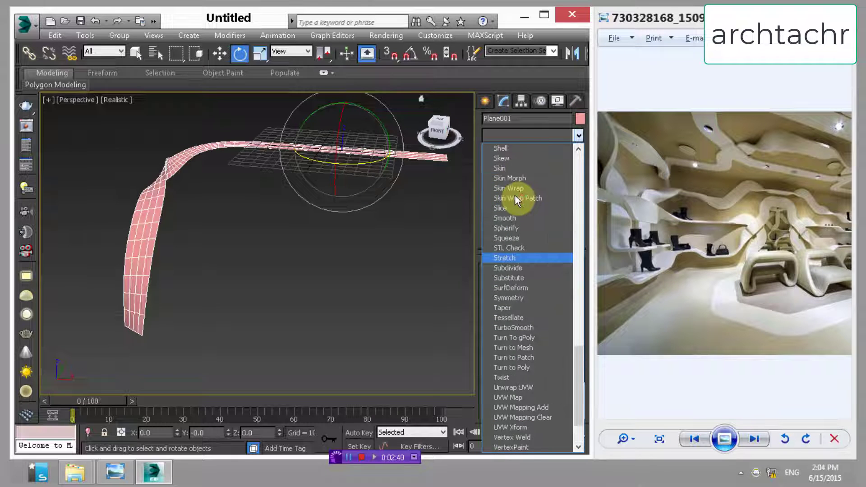
click(517, 150)
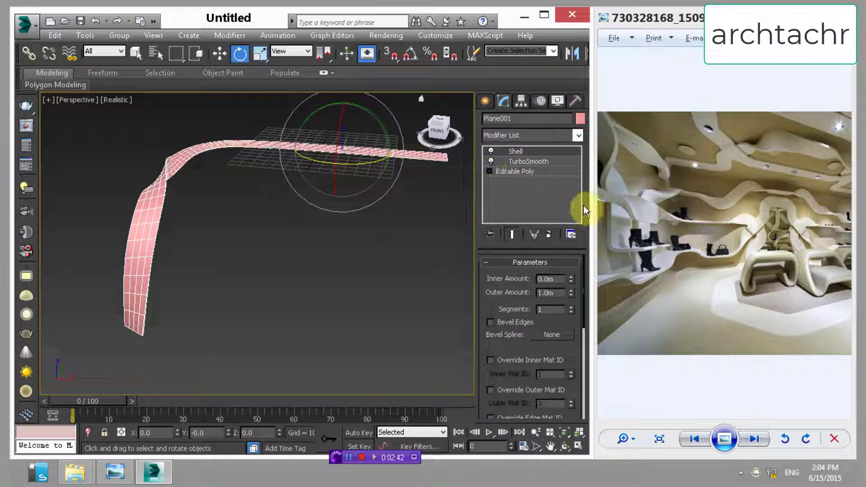
drag(571, 293, 566, 235)
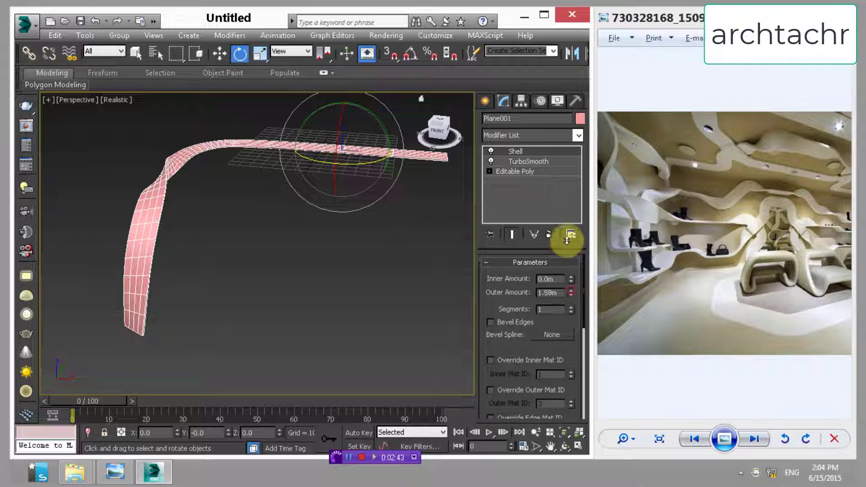
click(339, 250)
mouse_move(340, 247)
alt+middle_down()
mouse_move(234, 201)
mouse_move(240, 239)
mouse_move(293, 232)
alt+middle_up()
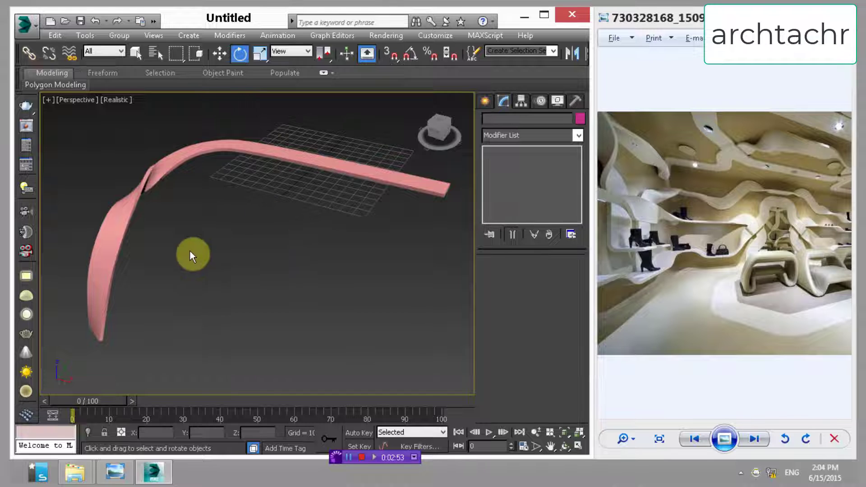
alt+middle_drag(190, 250, 256, 266)
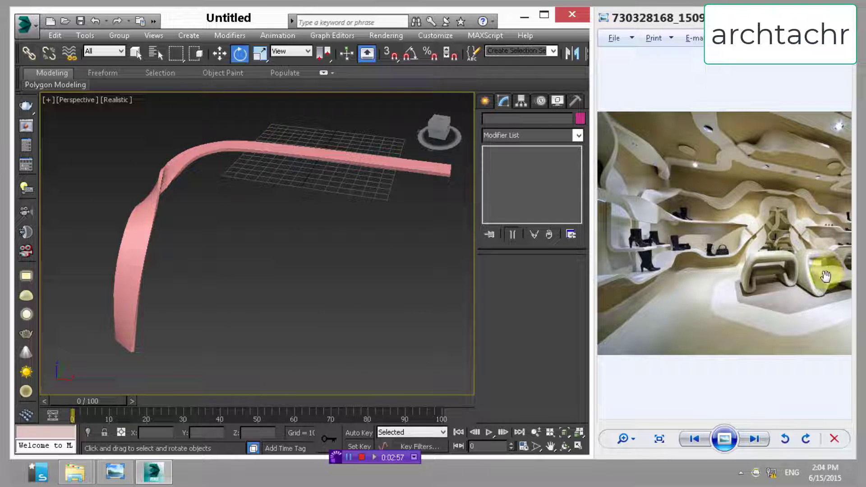
alt+middle_drag(339, 236, 327, 211)
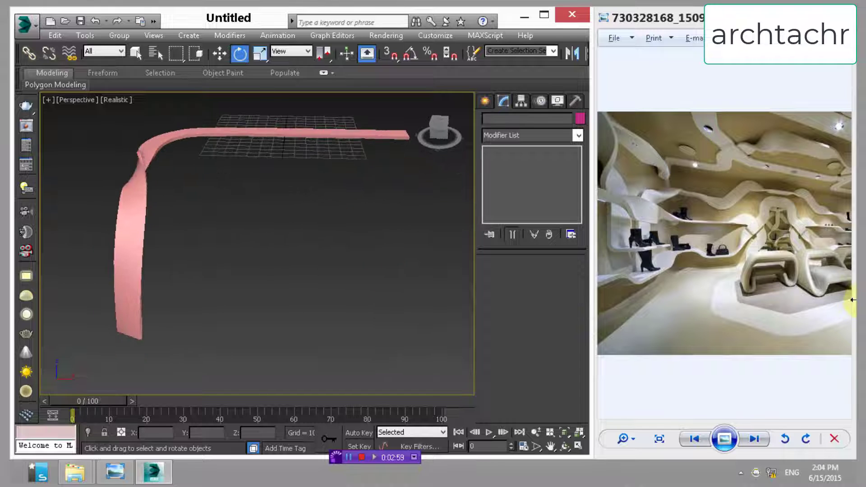
- Draw a new plane, Plane002, in the Left view and rotate it upright
click(485, 100)
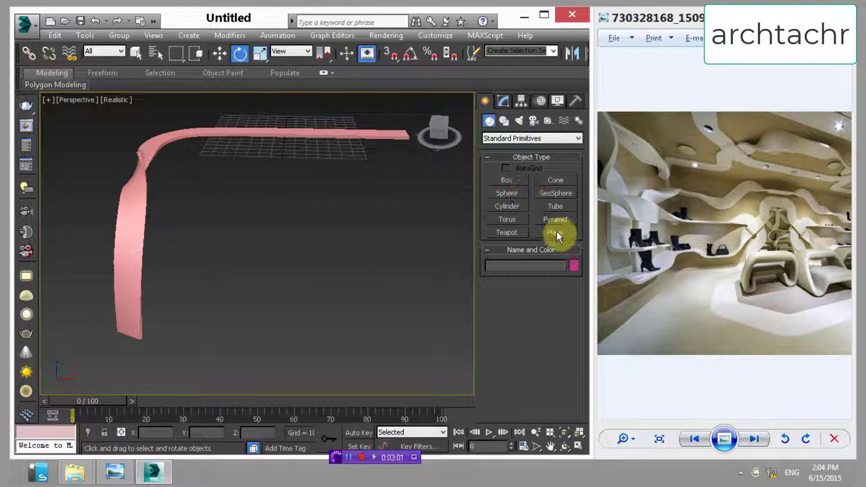
click(556, 231)
middle_drag(392, 243, 357, 230)
key(l)
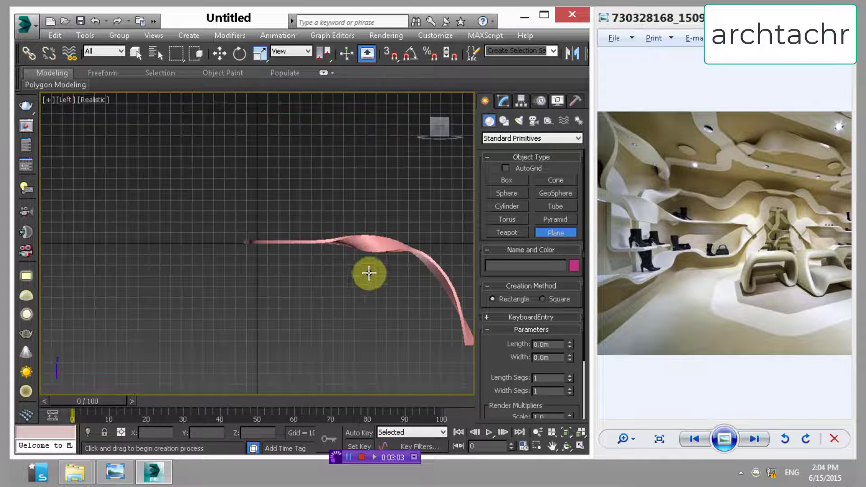
middle_drag(367, 272, 277, 266)
drag(283, 235, 235, 323)
key(e)
middle_drag(285, 280, 245, 271)
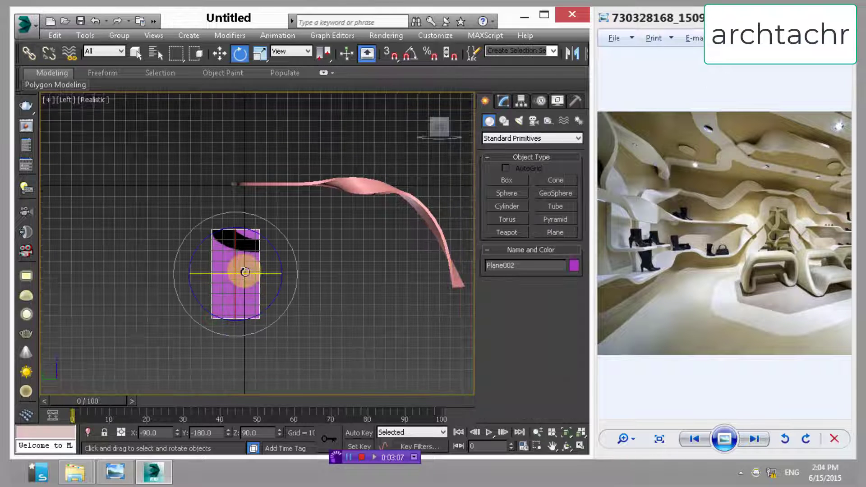
- In the Front view, convert Plane002 to Editable Poly at Vertex level
key(f)
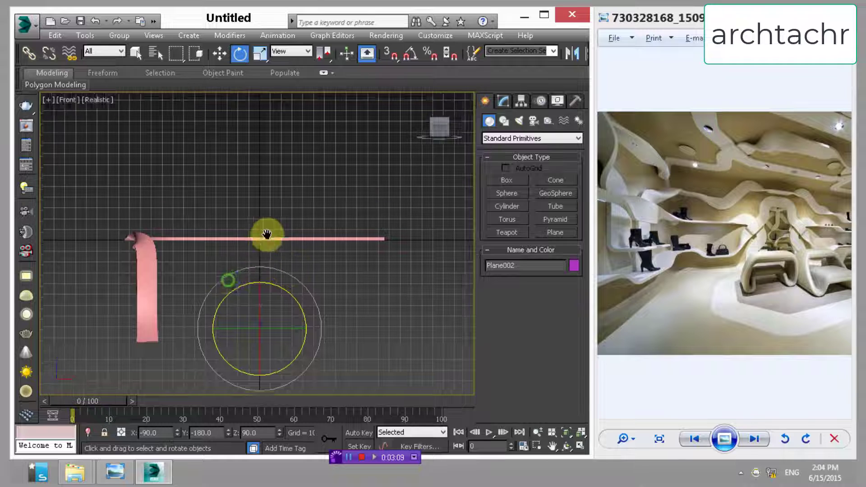
middle_drag(265, 236, 326, 237)
click(504, 101)
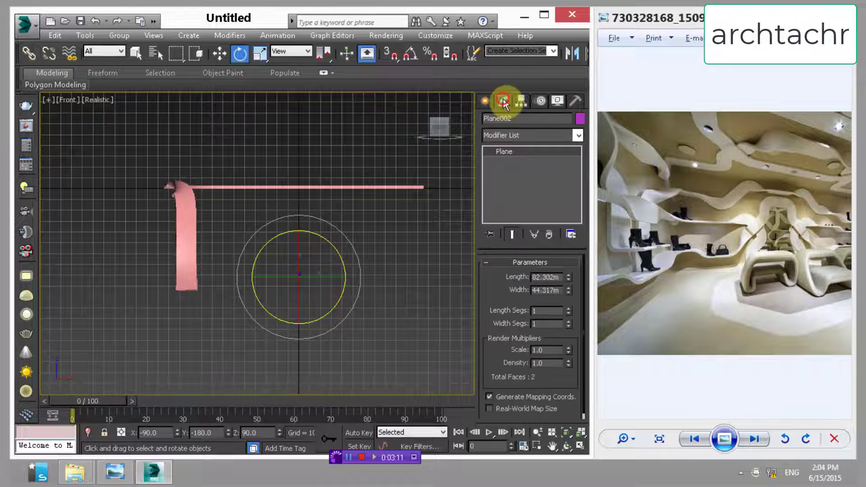
right_click(276, 301)
click(439, 428)
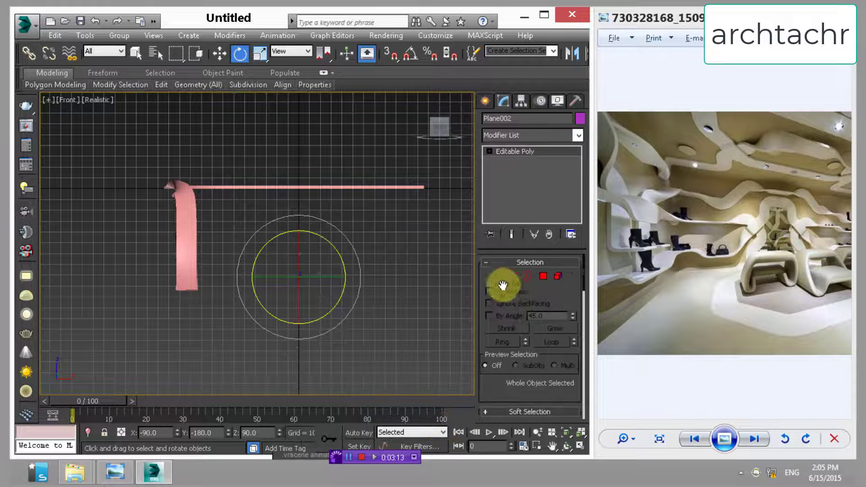
click(498, 277)
- Select two of the plane's vertices and slide them right to slant the edge
drag(311, 216, 266, 252)
middle_drag(276, 263, 262, 273)
key(w)
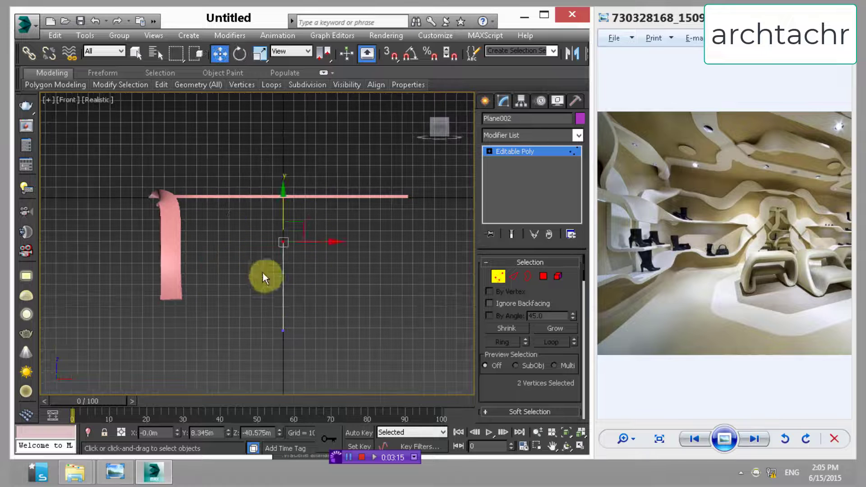
drag(315, 244, 334, 243)
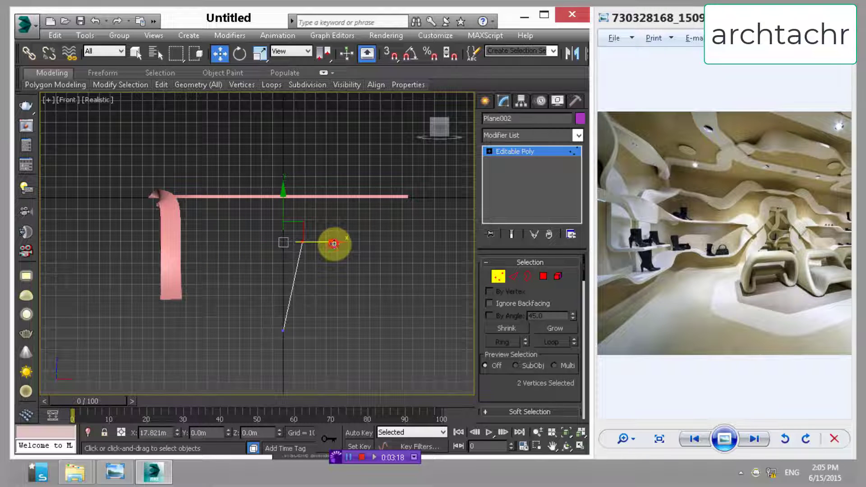
middle_drag(423, 269, 403, 262)
- Shift-extrude edges right, downward and leftward to trace the seat and legs
click(511, 276)
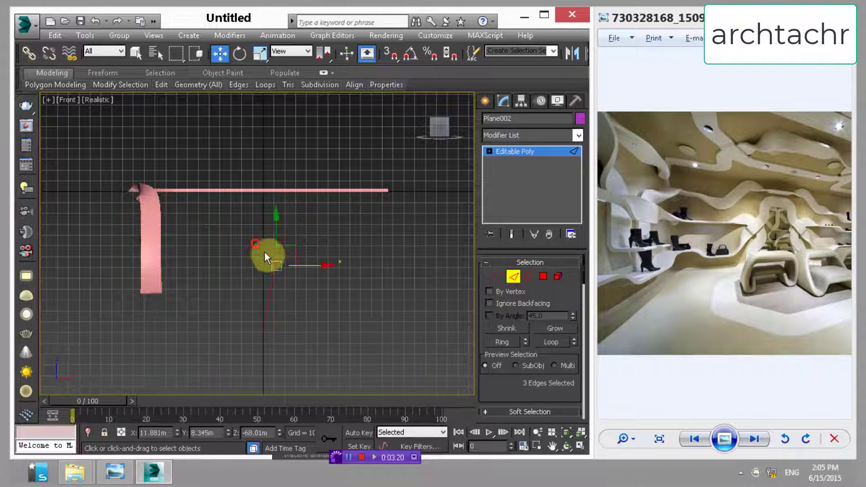
middle_drag(237, 292, 228, 300)
shift+drag(321, 245, 424, 256)
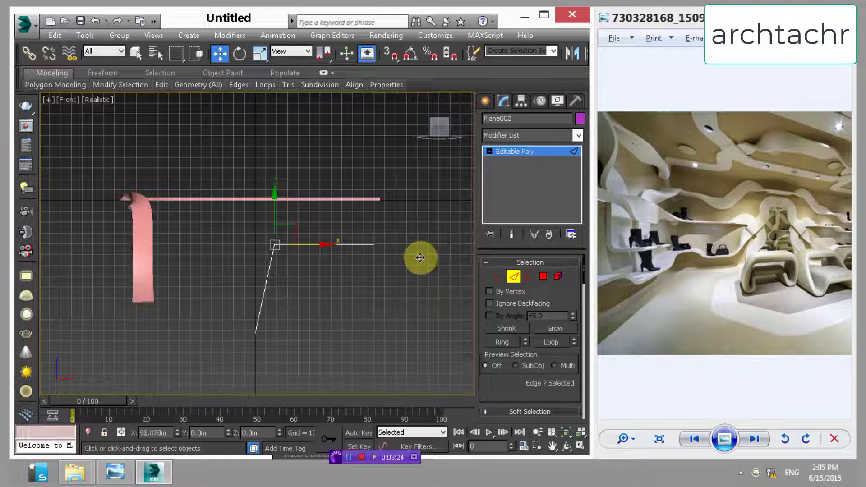
mouse_move(414, 256)
middle_down()
mouse_move(289, 218)
mouse_move(345, 197)
middle_up()
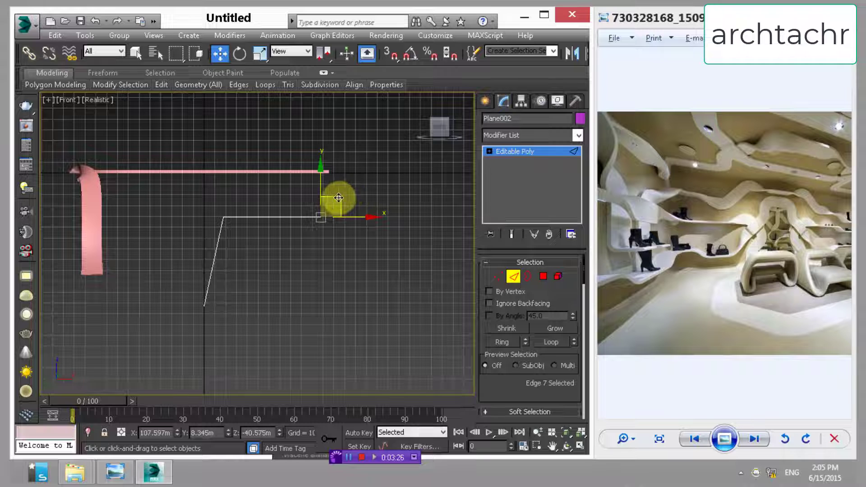
shift+drag(338, 197, 334, 291)
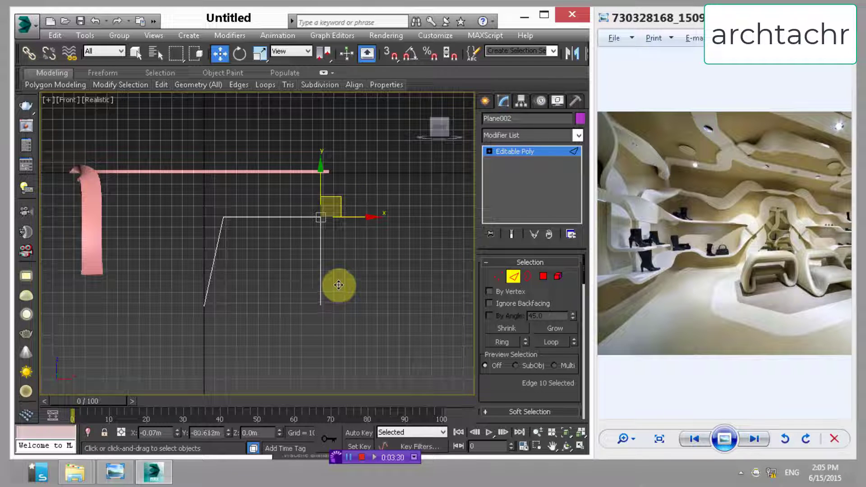
scroll(325, 289, up, 2)
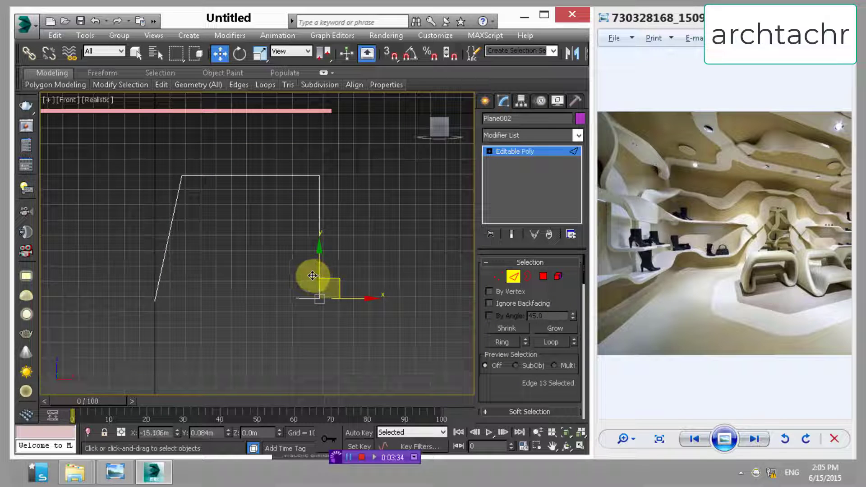
click(310, 276)
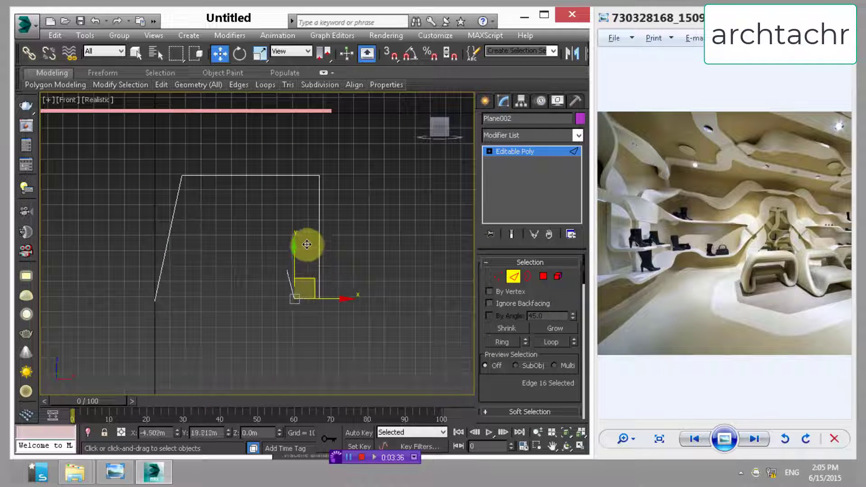
mouse_move(306, 237)
shift+mouse_down()
mouse_move(299, 247)
mouse_move(244, 235)
mouse_move(212, 244)
mouse_move(206, 282)
shift+mouse_up()
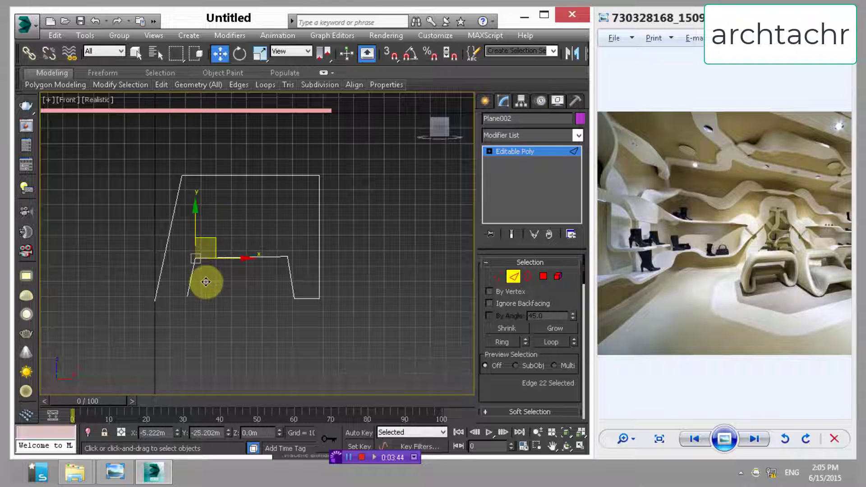
scroll(165, 284, up, 2)
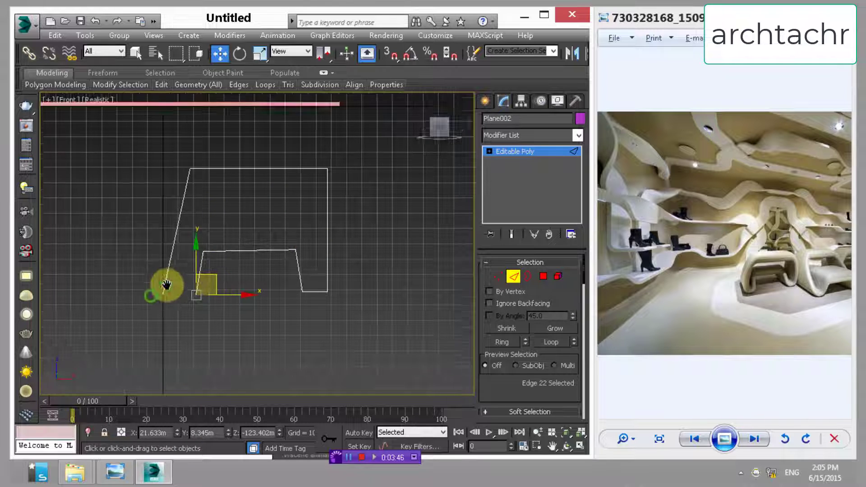
scroll(175, 291, up, 2)
- Bridge the long slanted left edge to the seat's open edge, closing the band
click(206, 321)
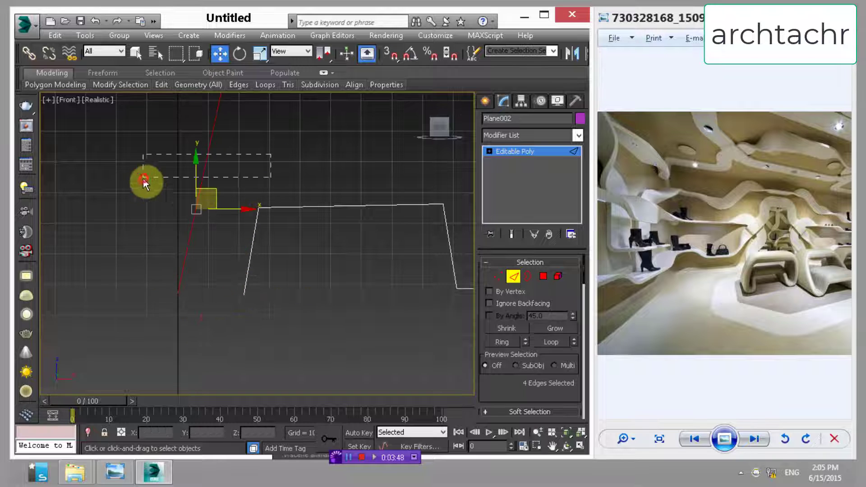
drag(142, 178, 143, 179)
drag(517, 396, 506, 332)
key(p)
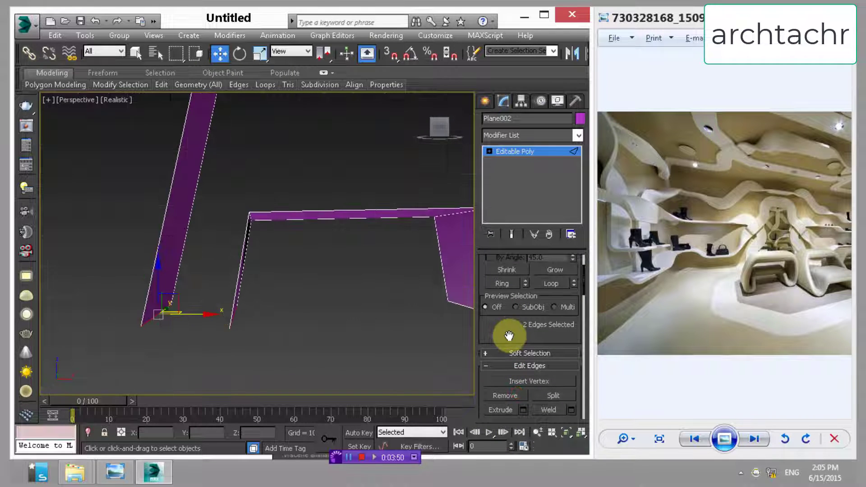
alt+middle_drag(342, 297, 299, 323)
scroll(541, 280, down, 2)
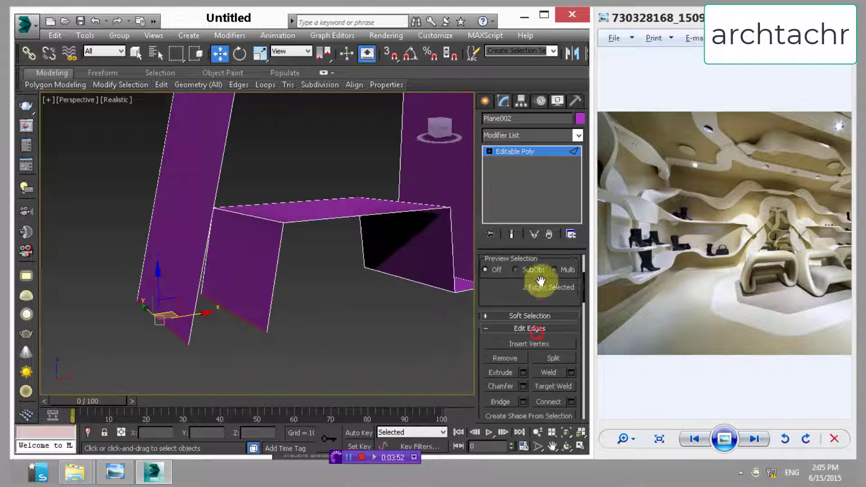
scroll(541, 315, down, 1)
click(365, 340)
mouse_move(365, 340)
alt+middle_down()
mouse_move(290, 301)
mouse_move(321, 278)
mouse_move(368, 307)
mouse_move(318, 246)
alt+middle_up()
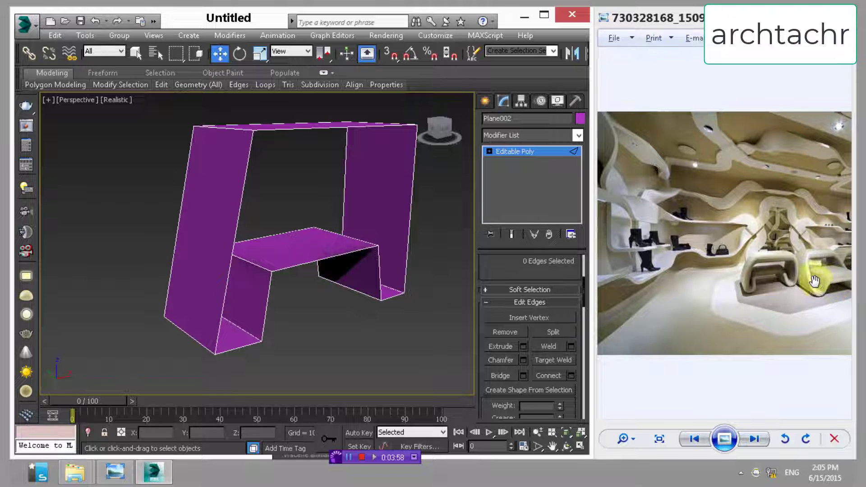
click(488, 152)
- Select the chair's six front vertices at Vertex level
click(512, 161)
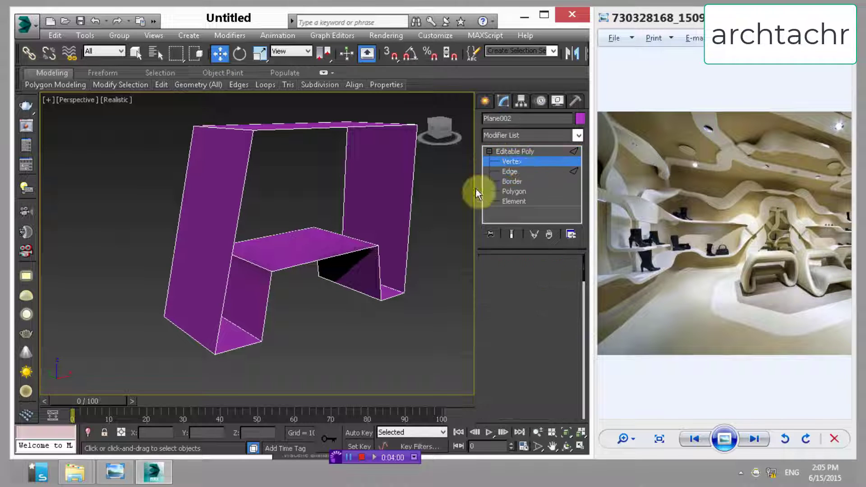
alt+middle_drag(340, 261, 356, 253)
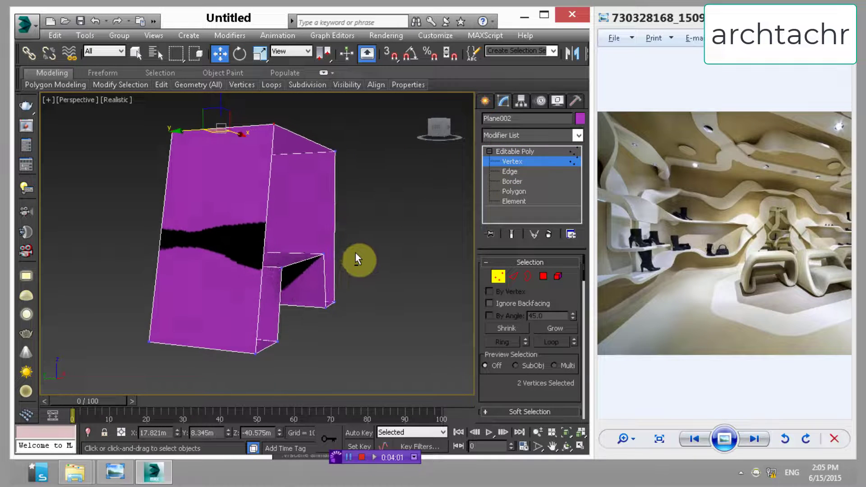
drag(386, 291, 145, 401)
mouse_move(231, 355)
alt+middle_down()
mouse_move(232, 327)
mouse_move(284, 301)
mouse_move(248, 326)
alt+middle_up()
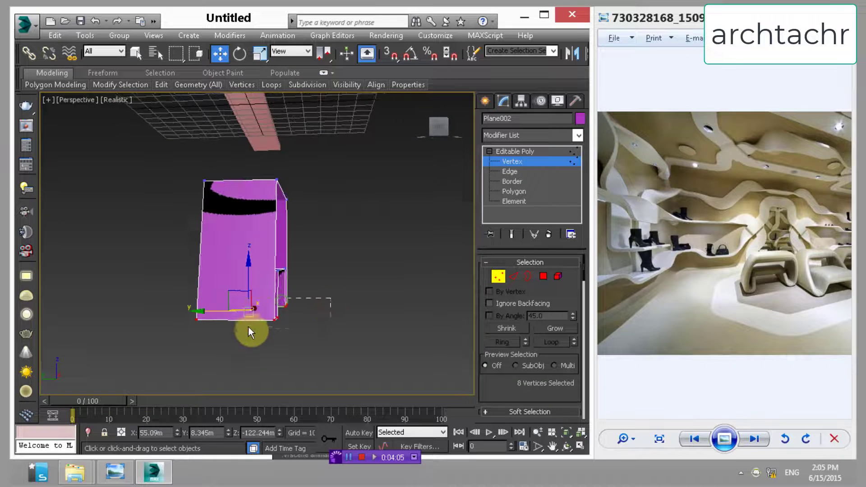
drag(246, 329, 257, 328)
mouse_move(257, 329)
alt+middle_down()
mouse_move(243, 309)
mouse_move(261, 291)
alt+middle_up()
ctrl+click(257, 284)
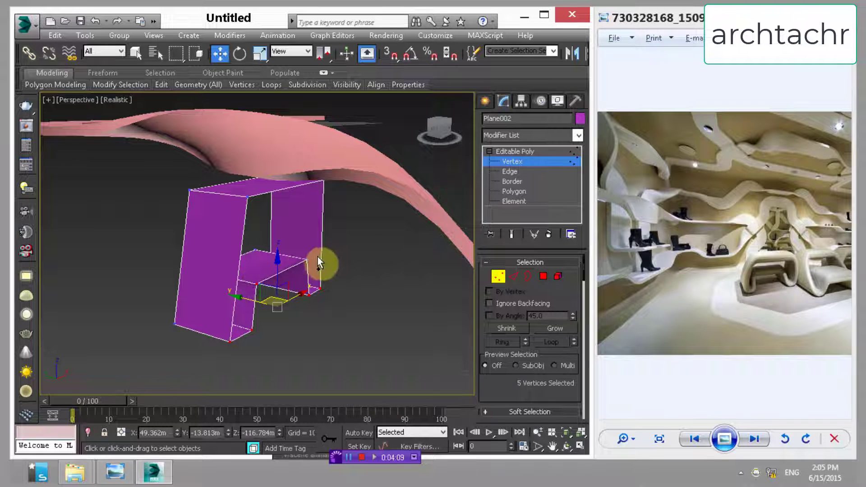
ctrl+click(304, 260)
alt+middle_drag(290, 290, 326, 304)
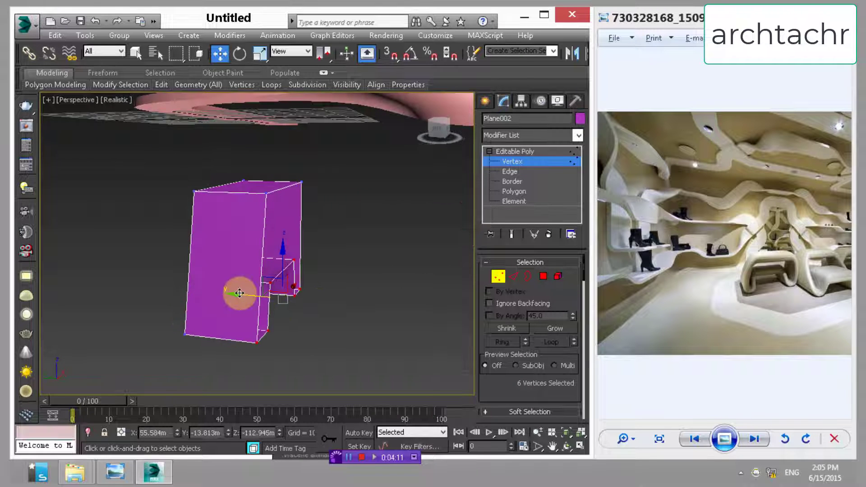
- Move the six vertices outward and down to project the seat forward
drag(306, 306, 351, 312)
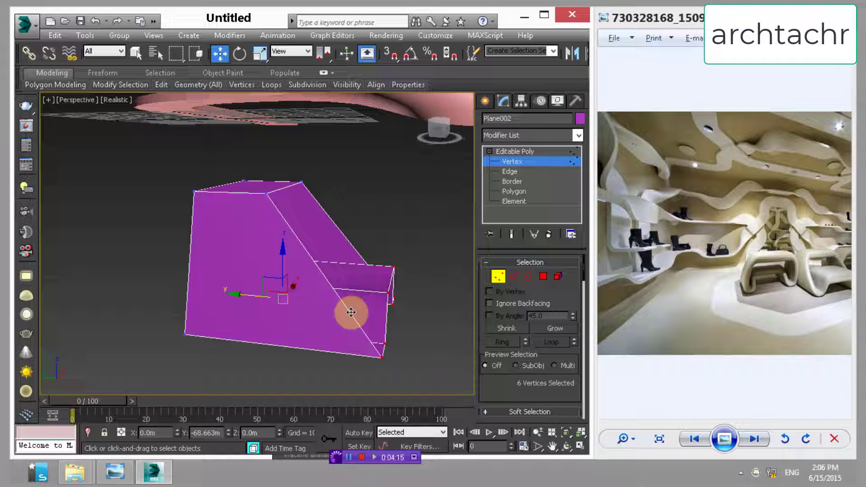
drag(351, 312, 351, 295)
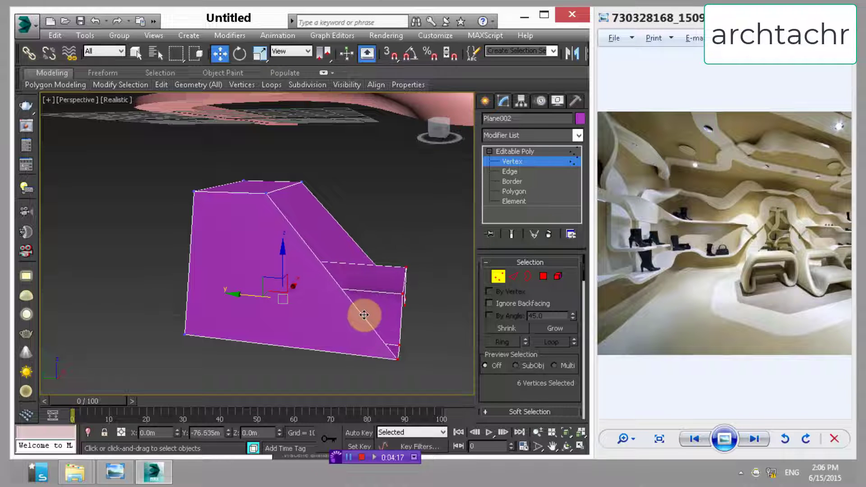
alt+middle_drag(350, 290, 312, 280)
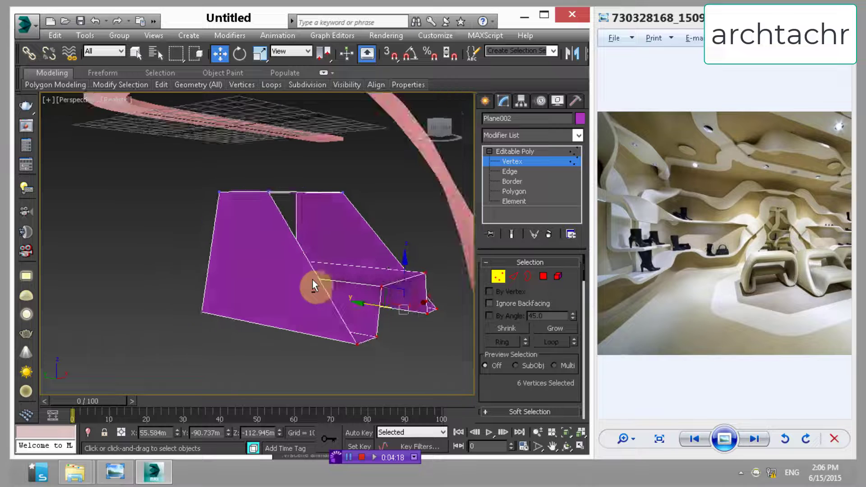
click(514, 274)
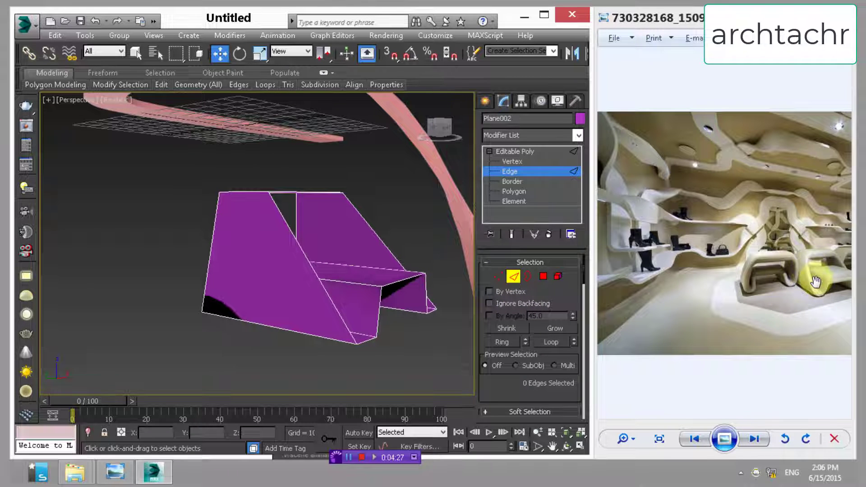
scroll(819, 276, up, 1)
drag(818, 276, 781, 269)
scroll(780, 269, up, 1)
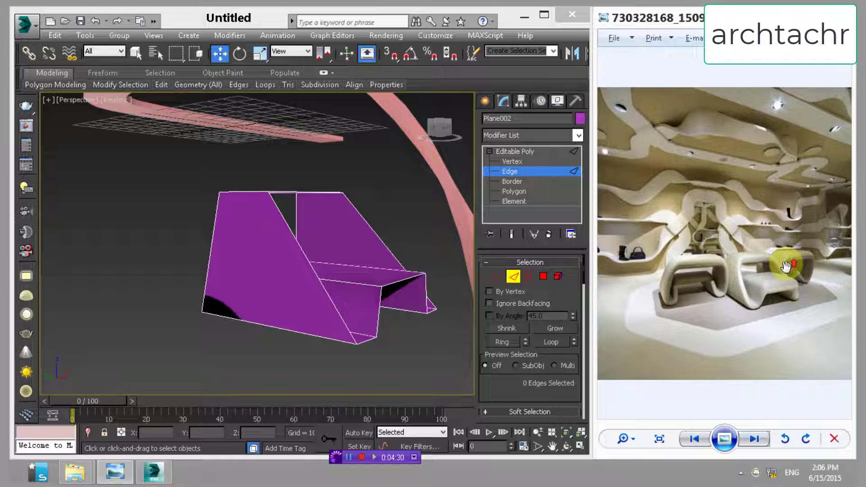
scroll(780, 269, up, 1)
scroll(780, 269, up, 1)
scroll(787, 266, up, 1)
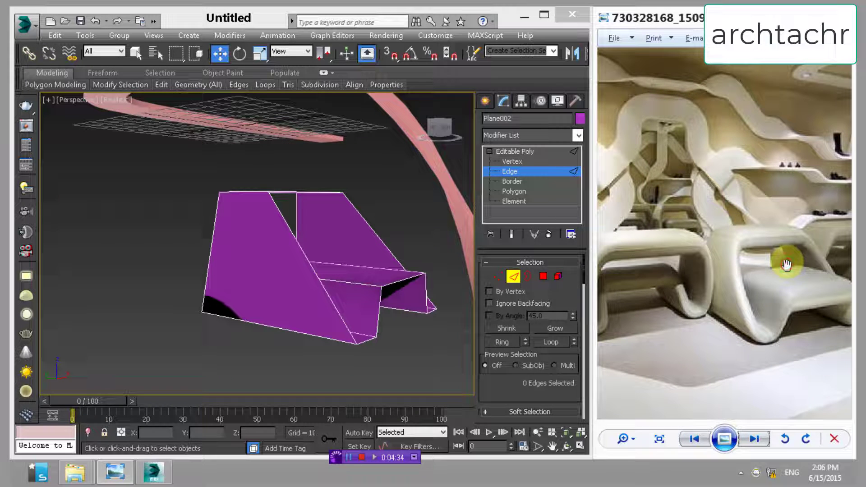
mouse_move(359, 234)
alt+middle_down()
mouse_move(290, 265)
mouse_move(339, 265)
alt+middle_up()
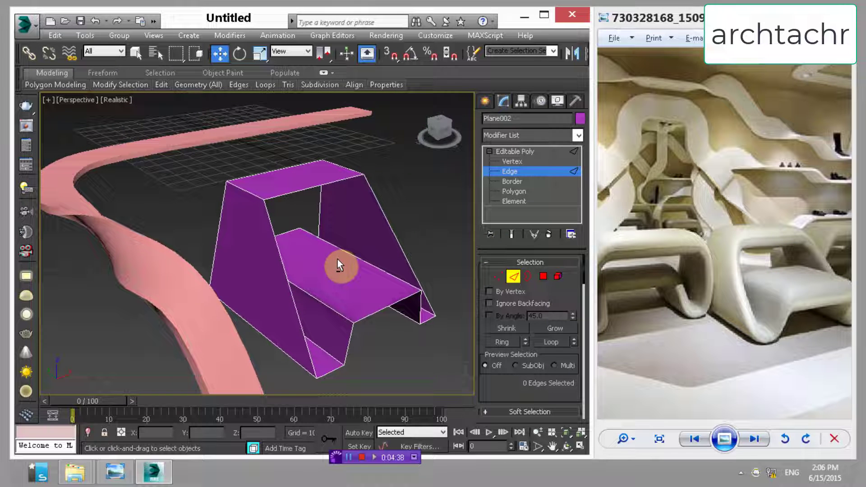
- Move two vertices on the chair's front down to fold the seat
middle_drag(352, 249, 341, 247)
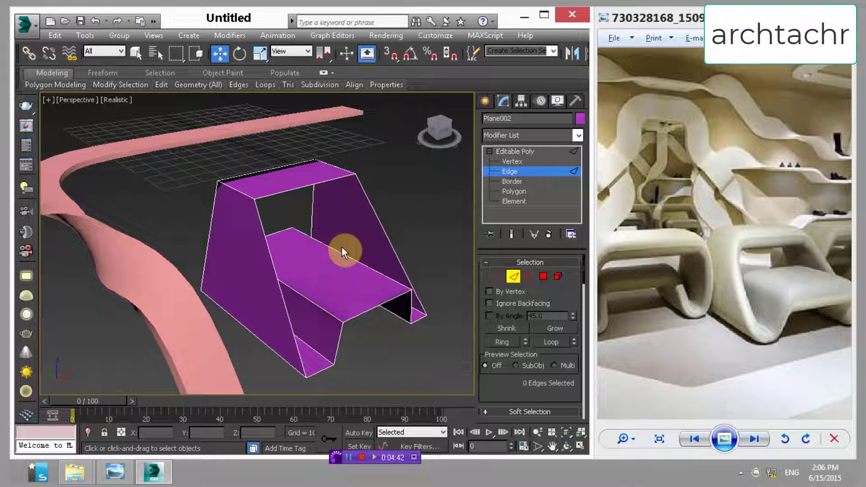
scroll(342, 246, down, 2)
alt+middle_drag(342, 260, 294, 302)
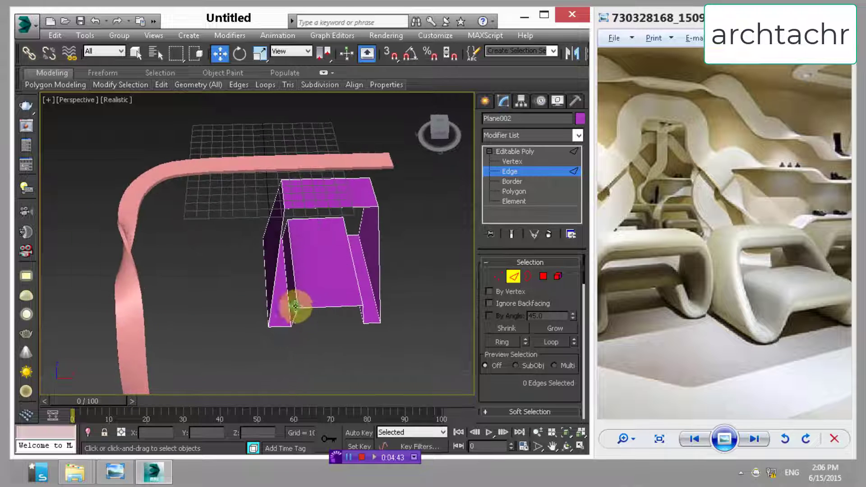
click(378, 331)
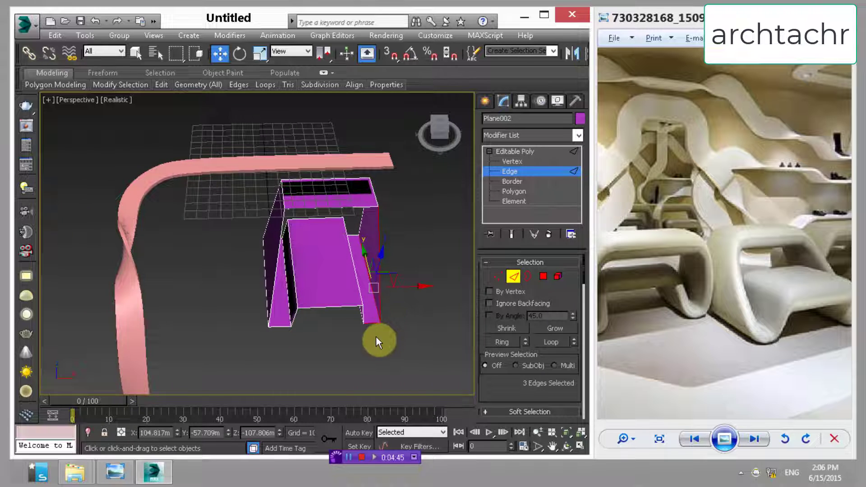
click(498, 275)
key(1)
mouse_move(332, 284)
alt+middle_down()
mouse_move(377, 271)
mouse_move(315, 261)
mouse_move(356, 261)
mouse_move(313, 240)
alt+middle_up()
click(296, 258)
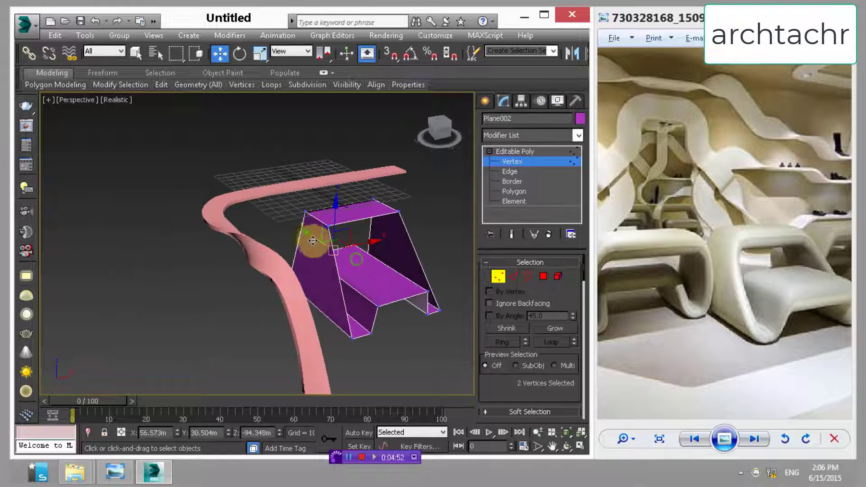
drag(309, 236, 347, 268)
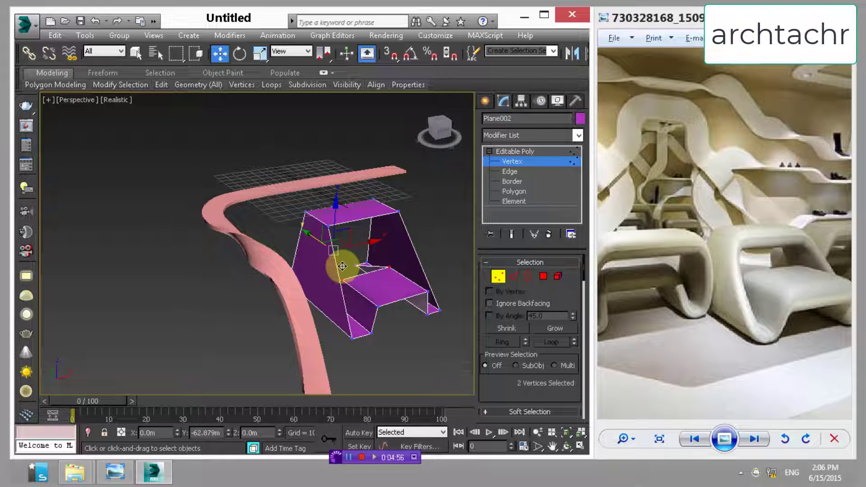
drag(340, 265, 367, 266)
mouse_move(367, 267)
alt+middle_down()
mouse_move(306, 237)
mouse_move(357, 255)
mouse_move(428, 248)
mouse_move(479, 290)
alt+middle_up()
- Connect four selected side edges to add a new edge loop across the chair
click(514, 276)
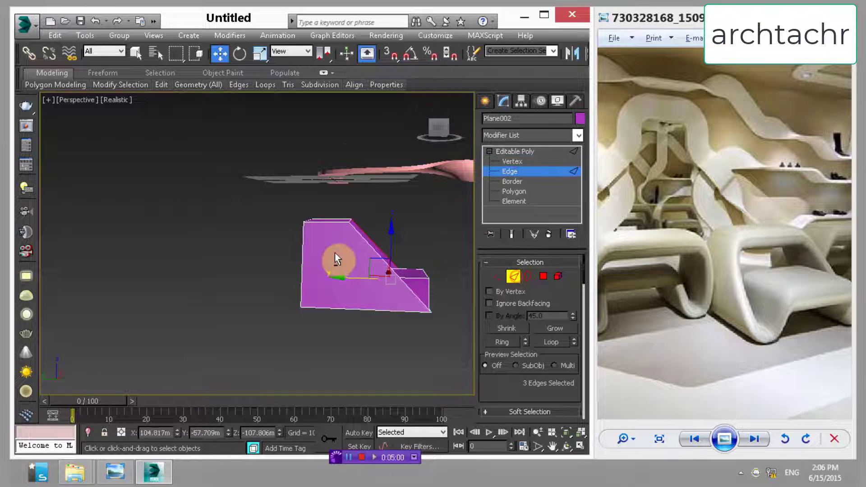
alt+middle_drag(334, 253, 387, 243)
ctrl+click(355, 248)
alt+middle_drag(282, 248, 299, 252)
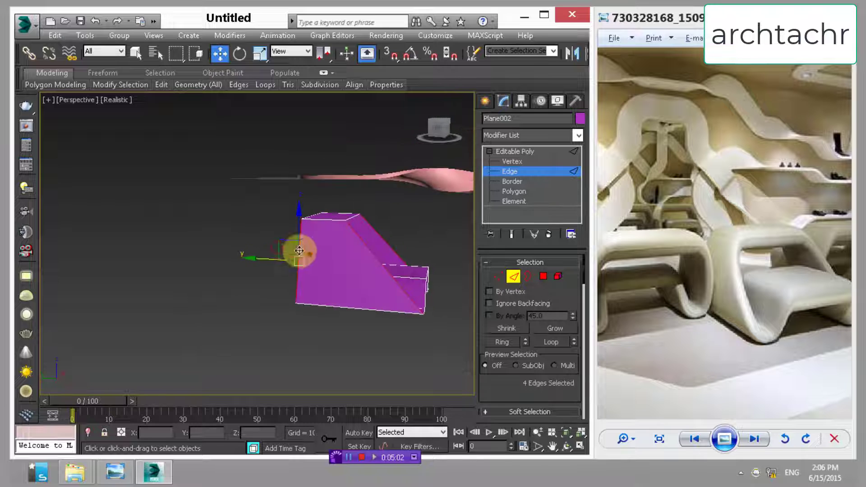
right_click(297, 246)
click(185, 291)
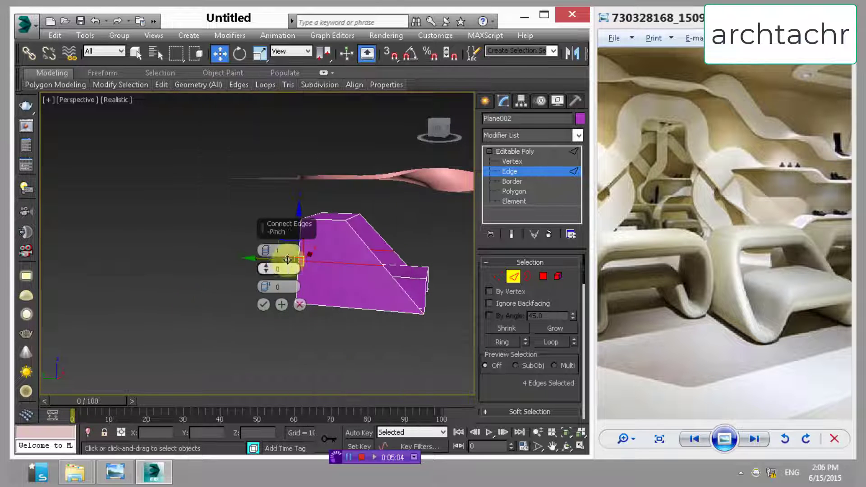
click(264, 304)
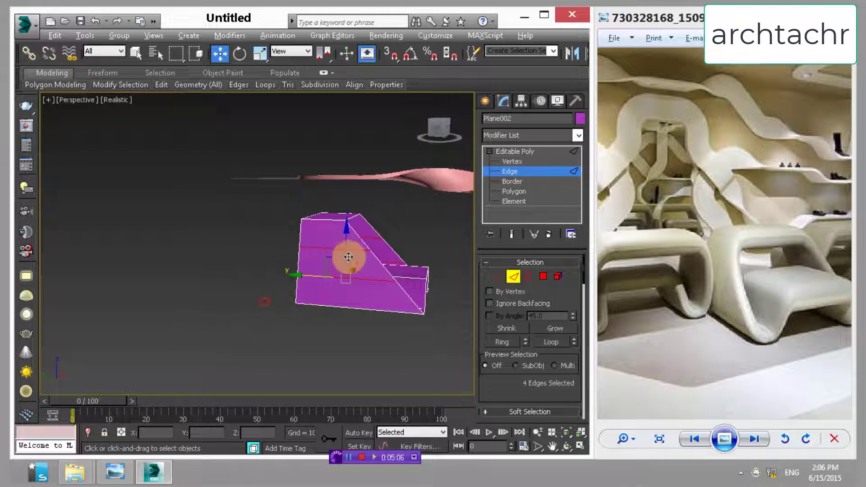
alt+middle_drag(350, 257, 238, 263)
- Add a TurboSmooth modifier to Plane002 and set Iterations to 2
click(578, 135)
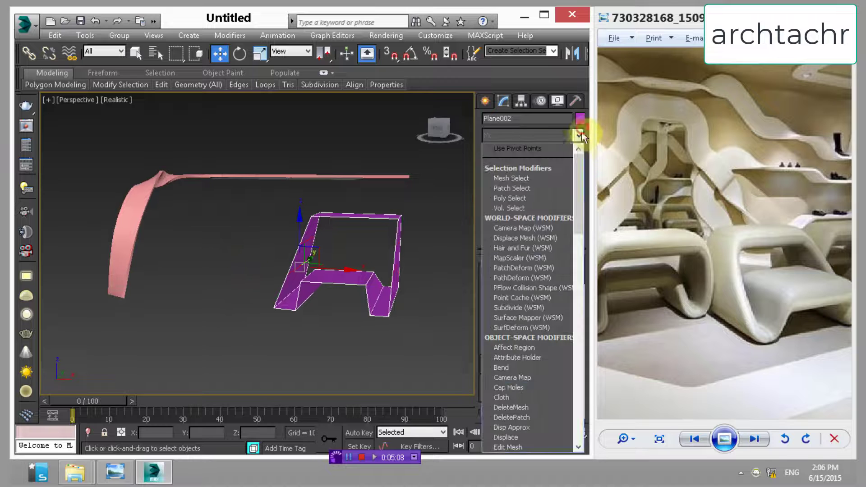
drag(578, 155, 549, 388)
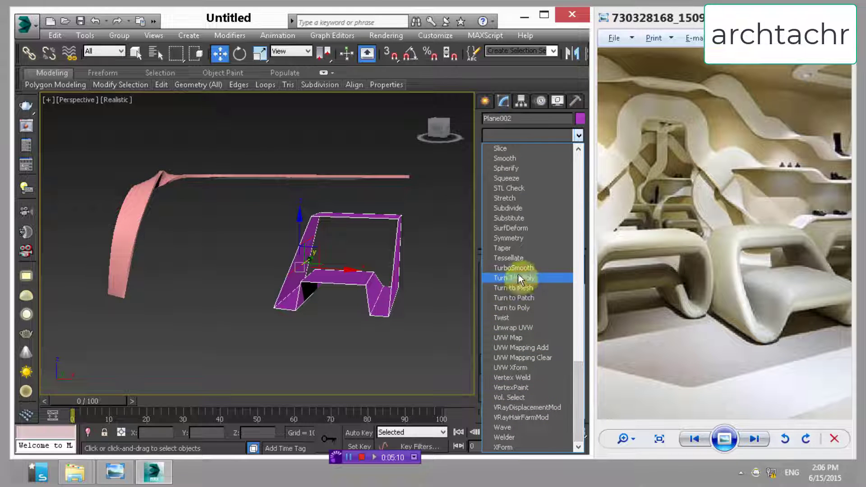
click(513, 267)
alt+middle_drag(335, 273, 286, 271)
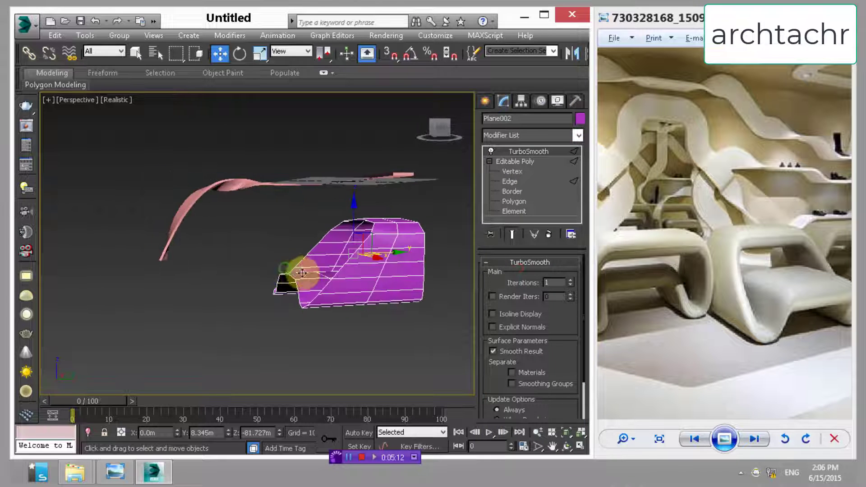
click(570, 279)
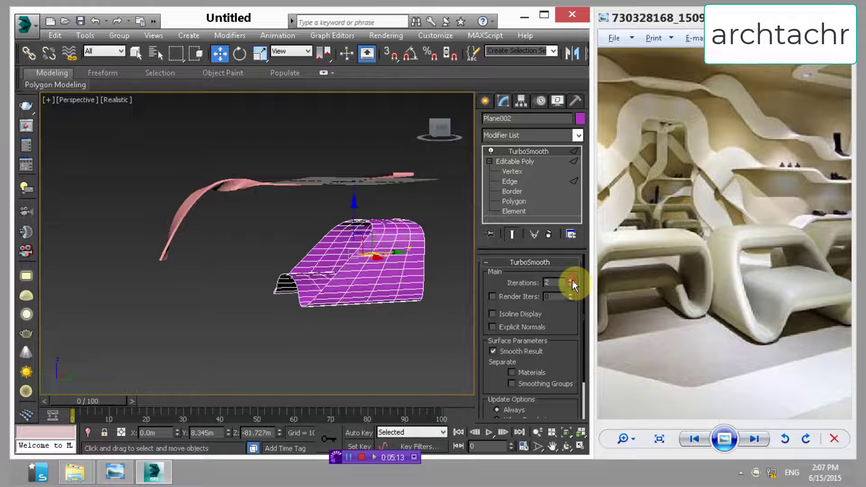
mouse_move(323, 258)
alt+middle_down()
mouse_move(386, 270)
mouse_move(344, 279)
mouse_move(330, 302)
mouse_move(364, 316)
alt+middle_up()
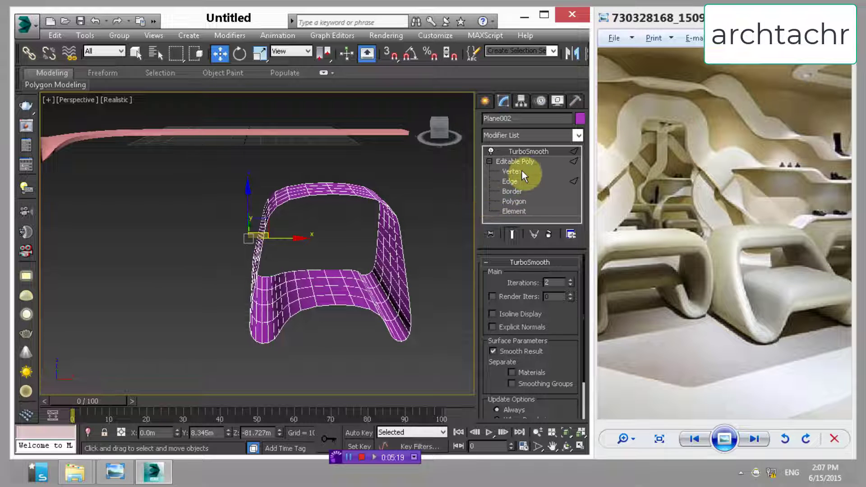
- Inset the chair's seat polygon to give it an inner border
click(522, 198)
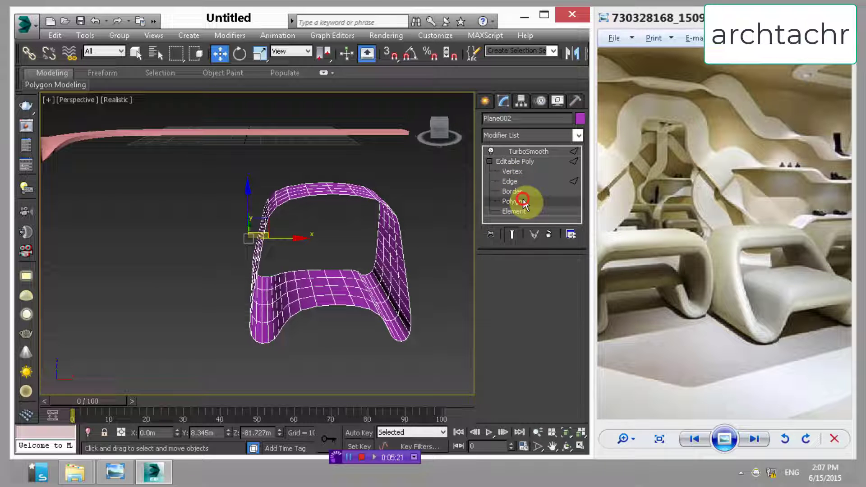
click(323, 289)
alt+middle_drag(329, 286, 366, 317)
scroll(505, 392, down, 5)
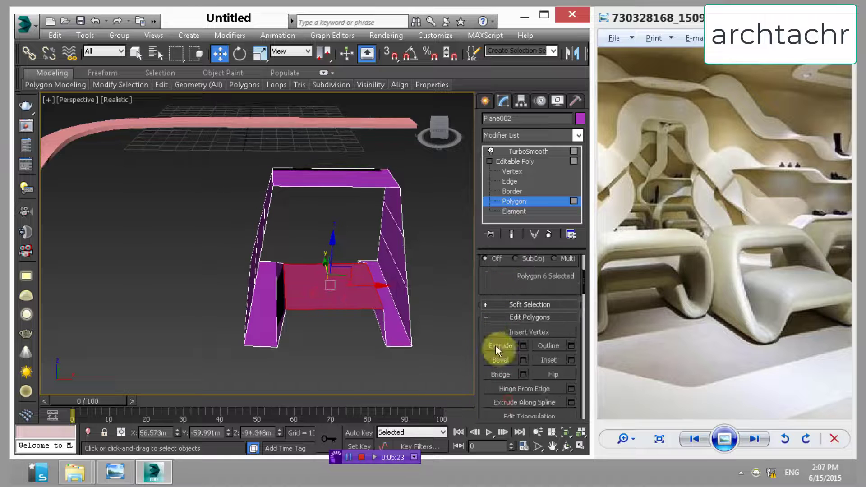
click(553, 359)
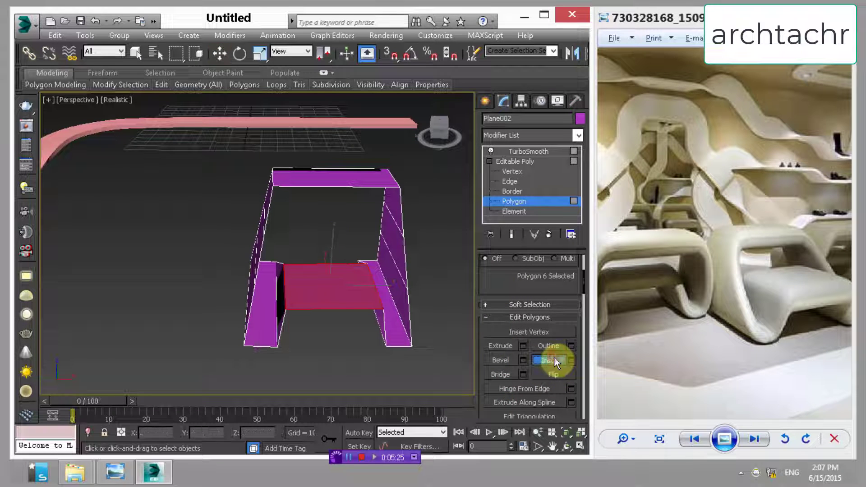
drag(333, 294, 335, 290)
right_click(355, 322)
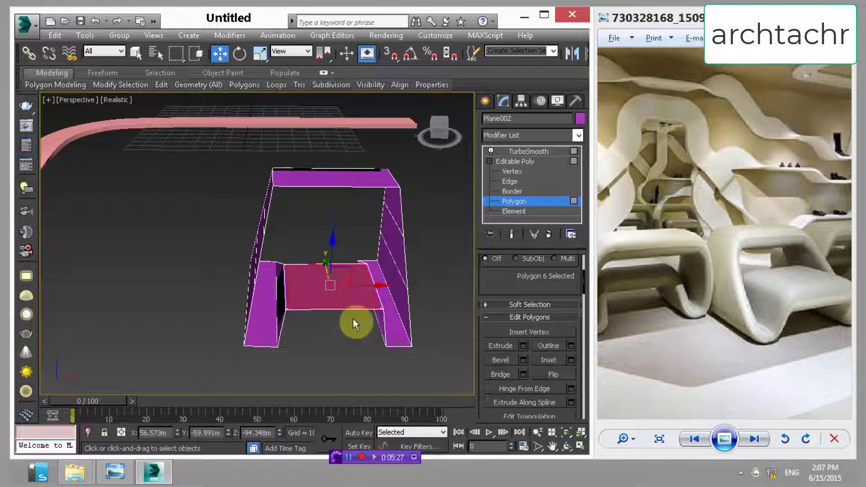
mouse_move(356, 323)
alt+middle_down()
mouse_move(368, 266)
mouse_move(280, 282)
alt+middle_up()
- Select side-panel polygons, preview TurboSmooth at 3 iterations, then revert to 2
click(218, 232)
ctrl+click(216, 256)
ctrl+click(231, 325)
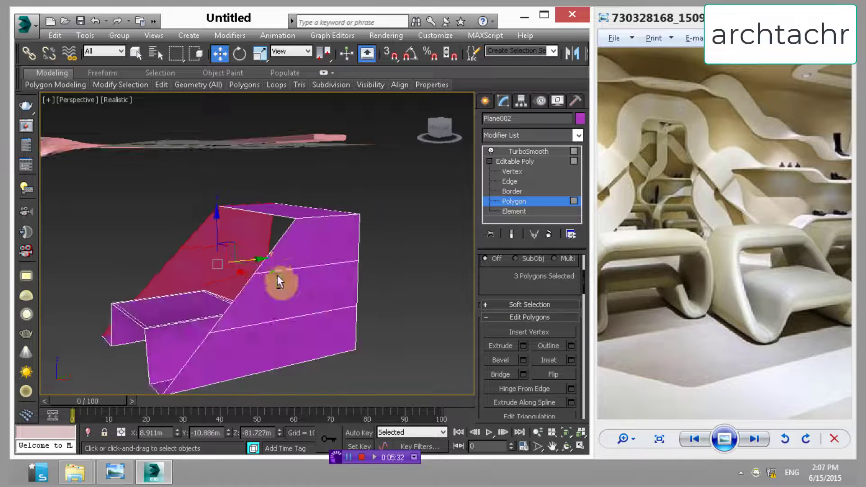
click(538, 151)
mouse_move(154, 243)
alt+middle_down()
mouse_move(208, 257)
mouse_move(237, 247)
mouse_move(250, 258)
mouse_move(242, 299)
mouse_move(259, 245)
mouse_move(250, 313)
mouse_move(261, 275)
mouse_move(284, 257)
mouse_move(547, 242)
alt+middle_up()
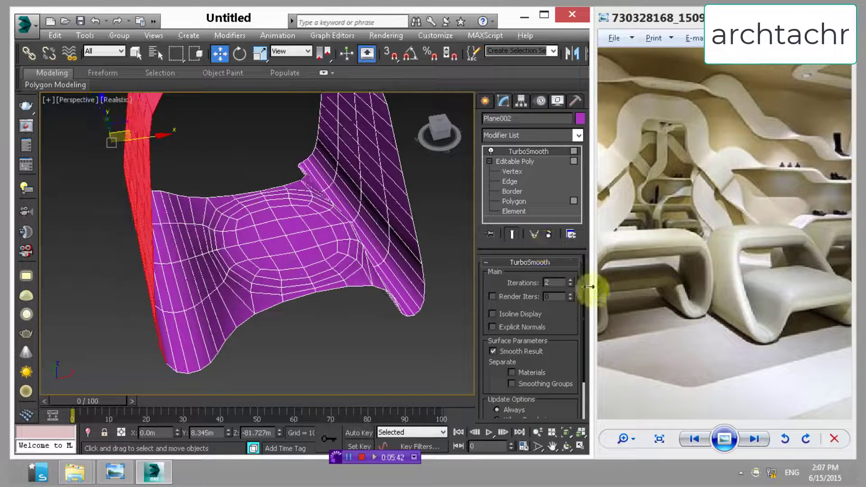
click(570, 280)
alt+middle_drag(360, 226, 351, 207)
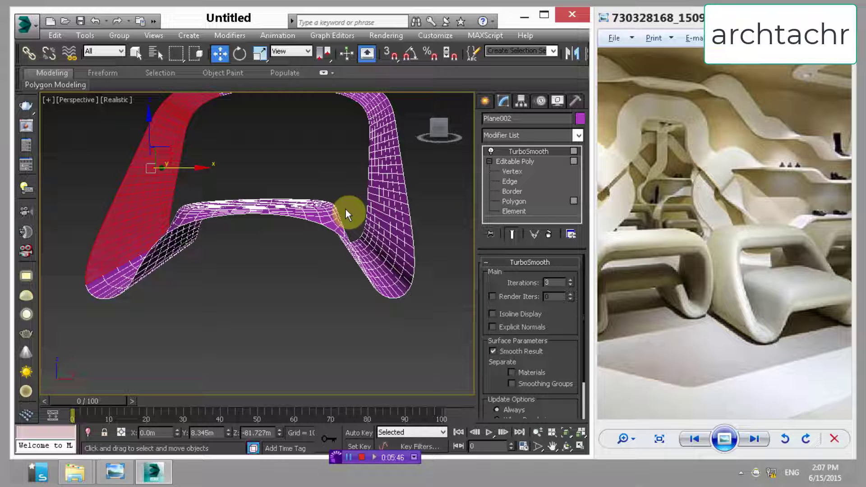
key(ctrl+z)
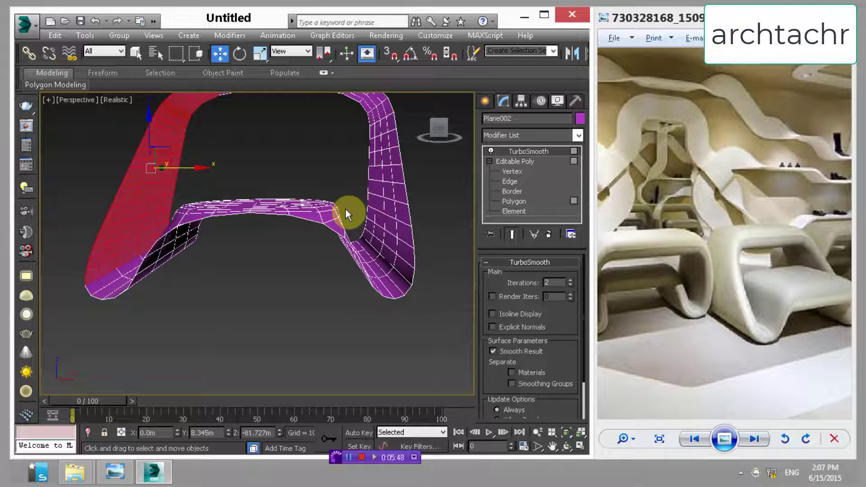
- Inset the two sloping faces under the seat by 1.922m and delete them to open holes
click(513, 201)
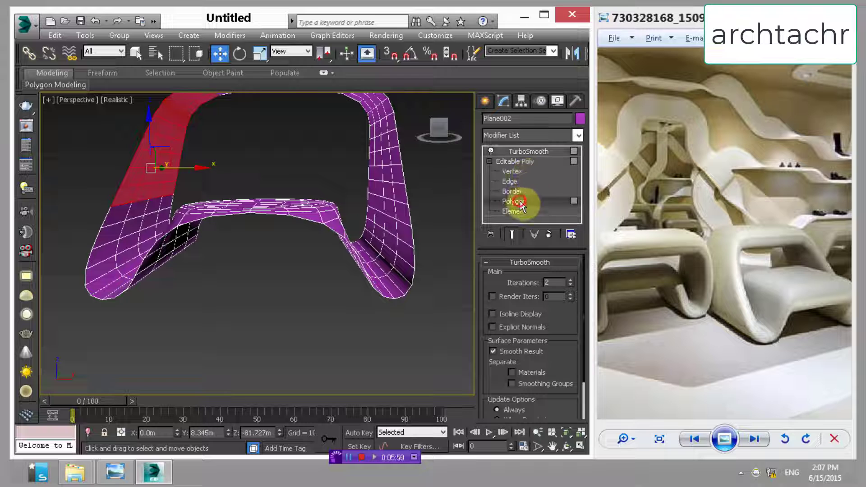
scroll(212, 268, up, 3)
scroll(212, 270, up, 2)
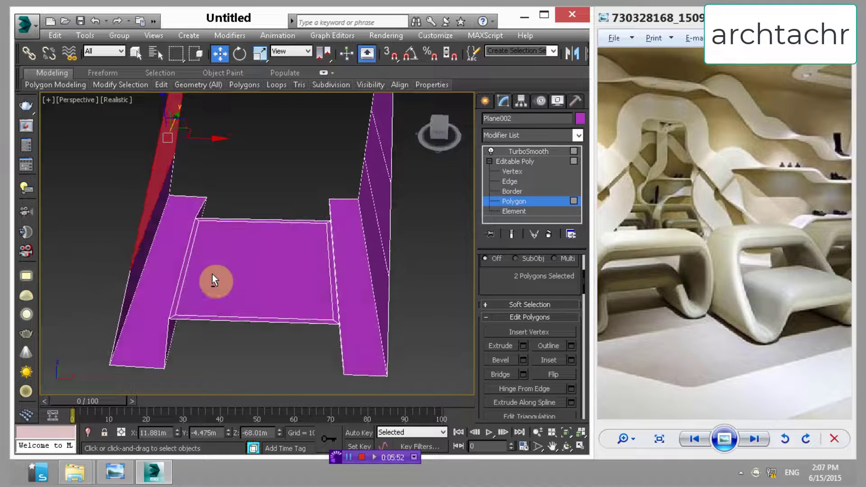
mouse_move(212, 274)
alt+middle_down()
mouse_move(198, 248)
mouse_move(257, 272)
alt+middle_up()
click(308, 260)
mouse_move(309, 261)
alt+middle_down()
mouse_move(271, 284)
mouse_move(183, 309)
alt+middle_up()
ctrl+click(183, 309)
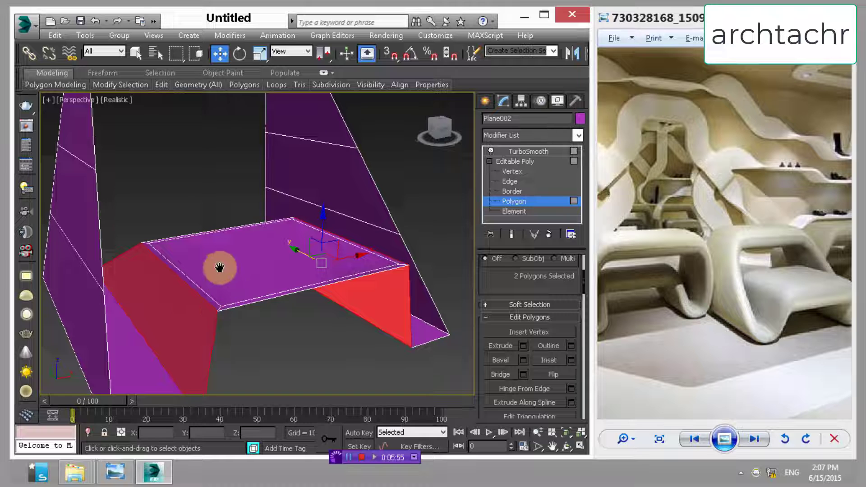
click(572, 361)
click(263, 286)
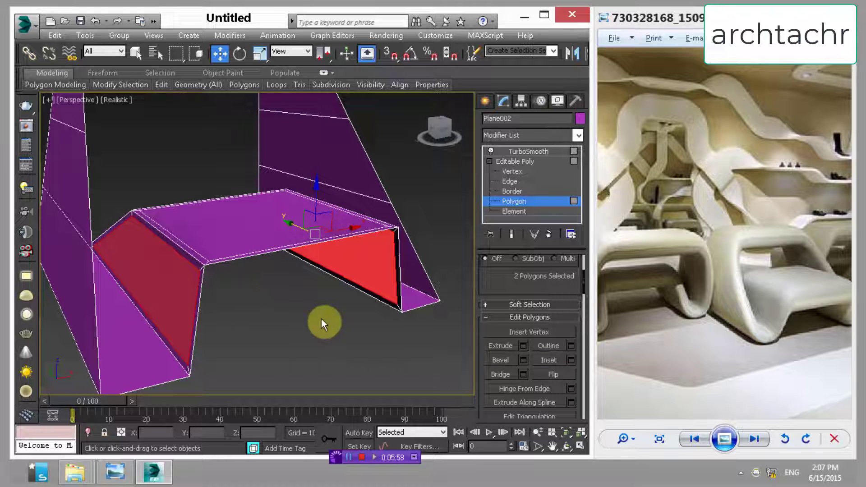
key(Delete)
click(542, 156)
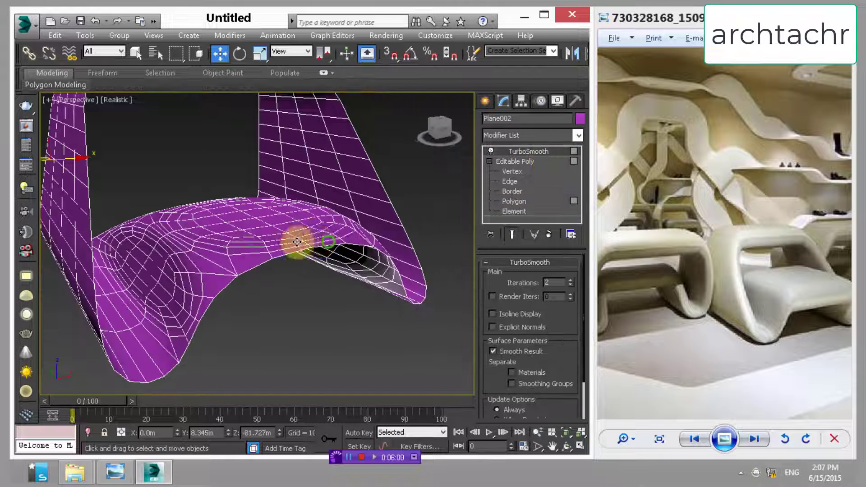
- Connect the seat's top-right and bottom-left corner vertices with a diagonal edge
mouse_move(295, 241)
alt+middle_down()
mouse_move(295, 229)
mouse_move(276, 234)
mouse_move(282, 254)
alt+middle_up()
scroll(276, 234, up, 3)
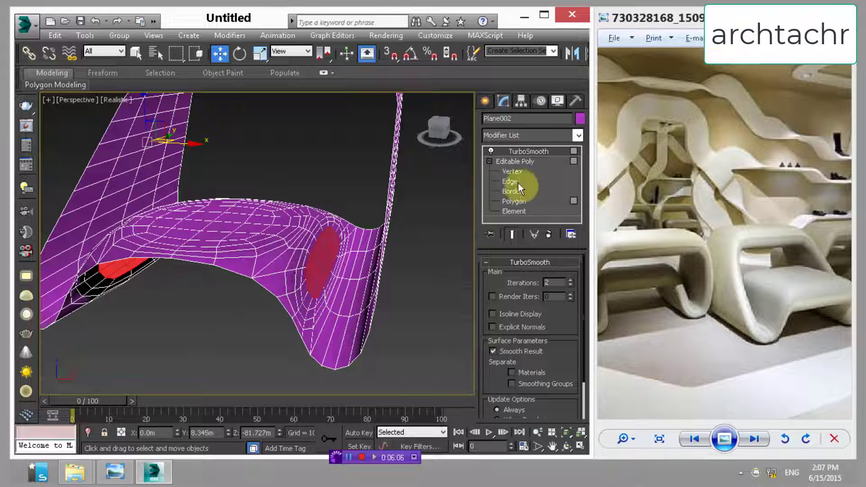
click(521, 202)
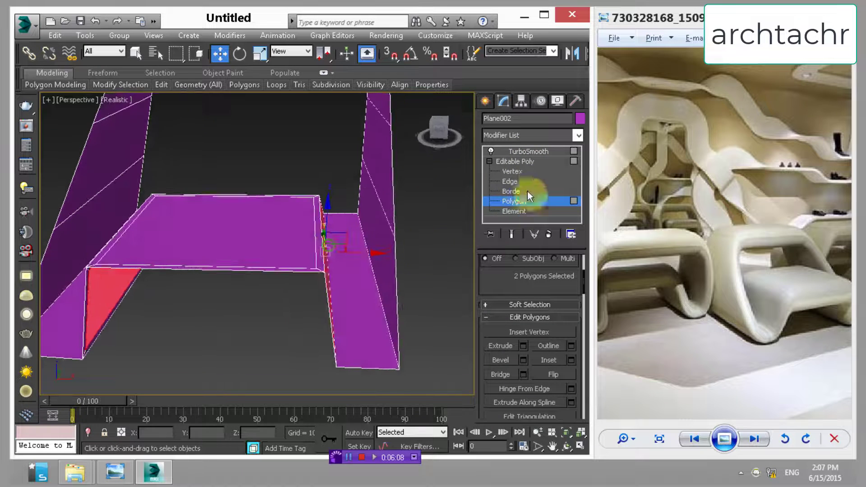
click(518, 171)
mouse_move(361, 231)
alt+middle_down()
mouse_move(293, 270)
mouse_move(293, 283)
mouse_move(332, 248)
mouse_move(271, 181)
alt+middle_up()
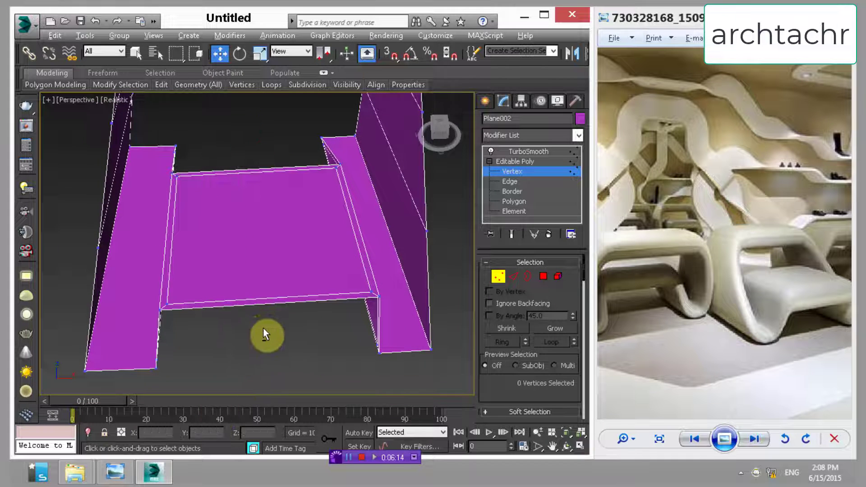
alt+middle_drag(263, 328, 274, 331)
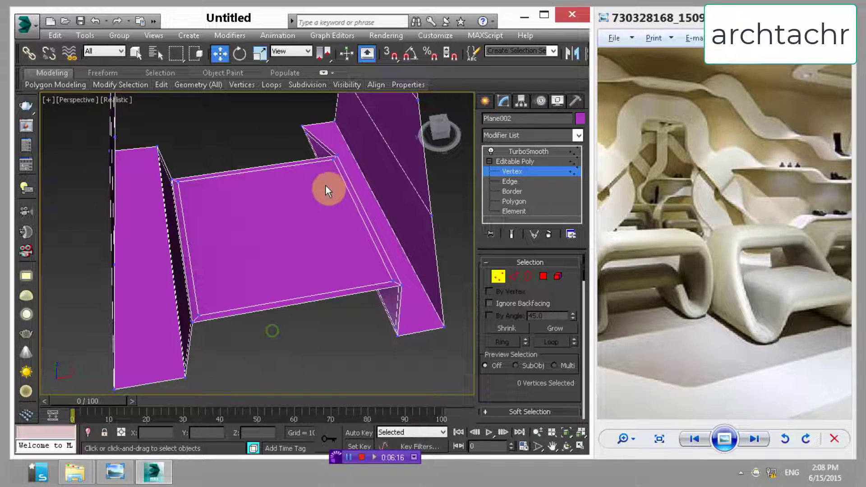
click(333, 159)
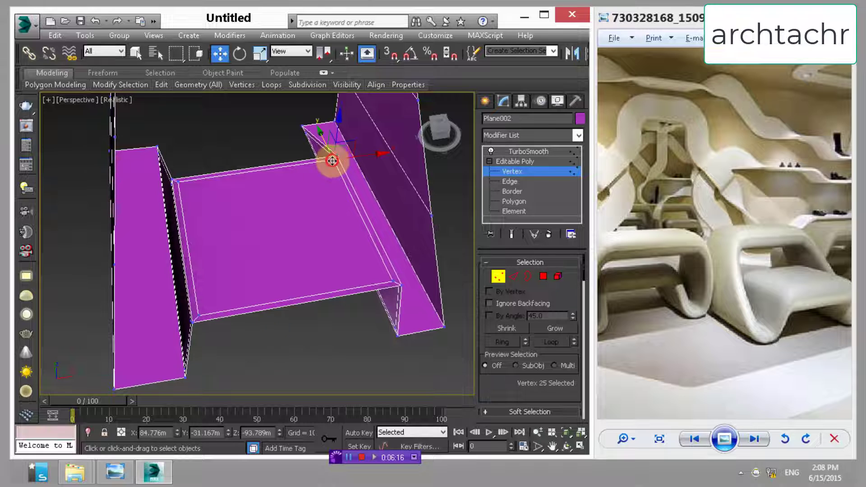
ctrl+click(198, 314)
right_click(260, 262)
click(238, 304)
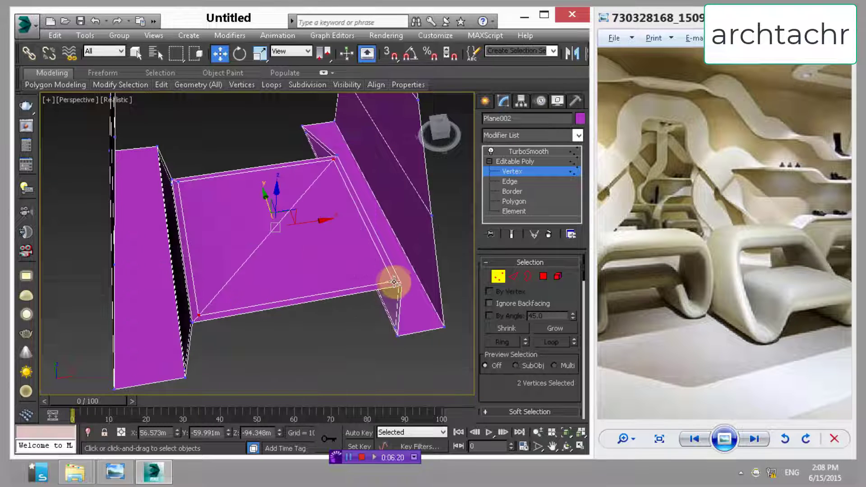
- Start a Cut across the seat and reposition the view near its corner
right_click(366, 261)
click(331, 164)
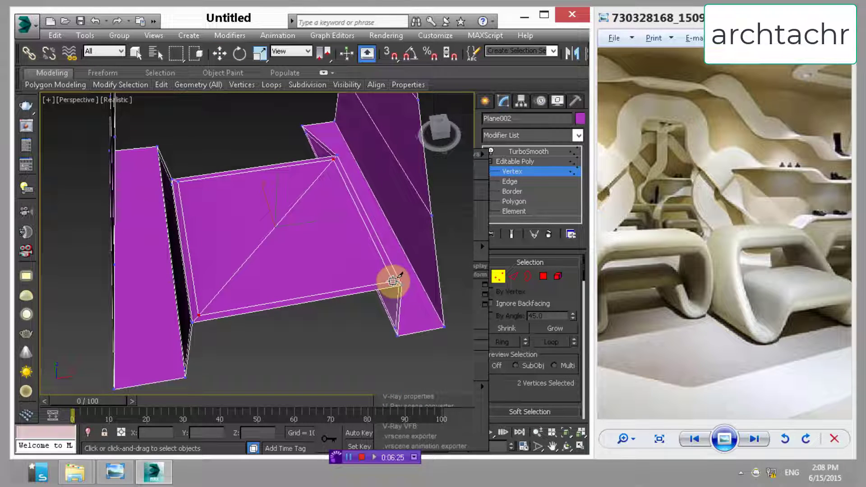
scroll(392, 281, up, 2)
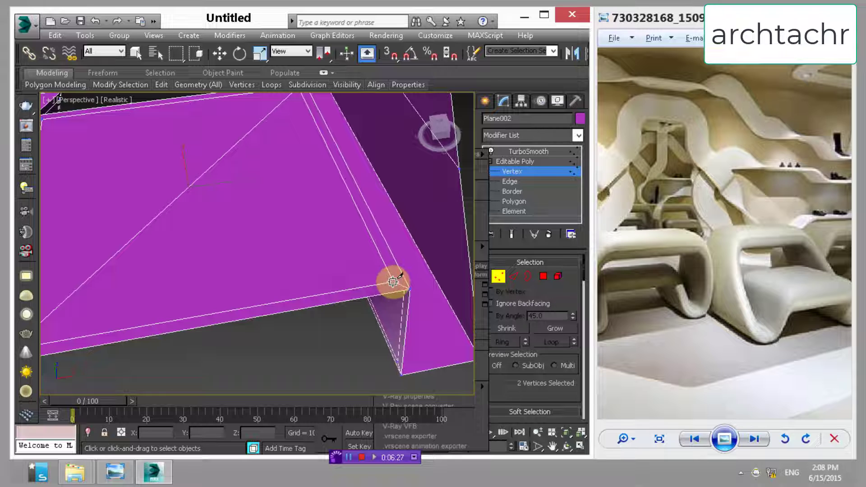
mouse_move(172, 206)
alt+middle_down()
mouse_move(323, 246)
mouse_move(248, 185)
alt+middle_up()
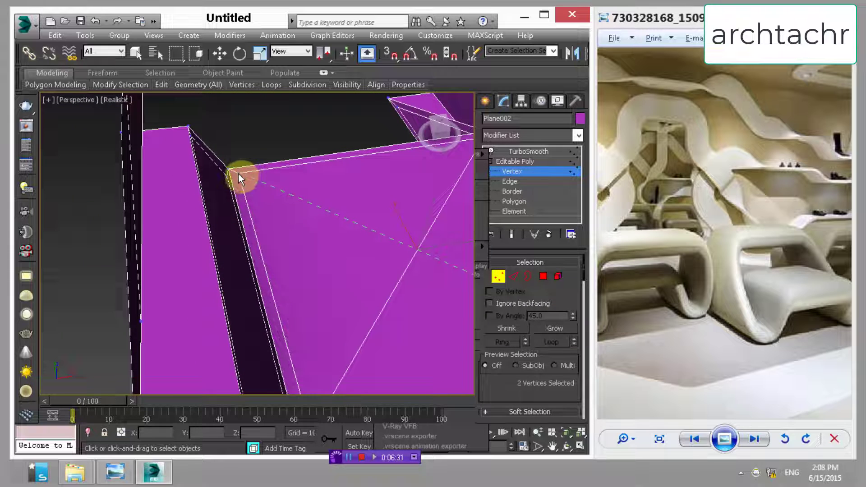
key(w)
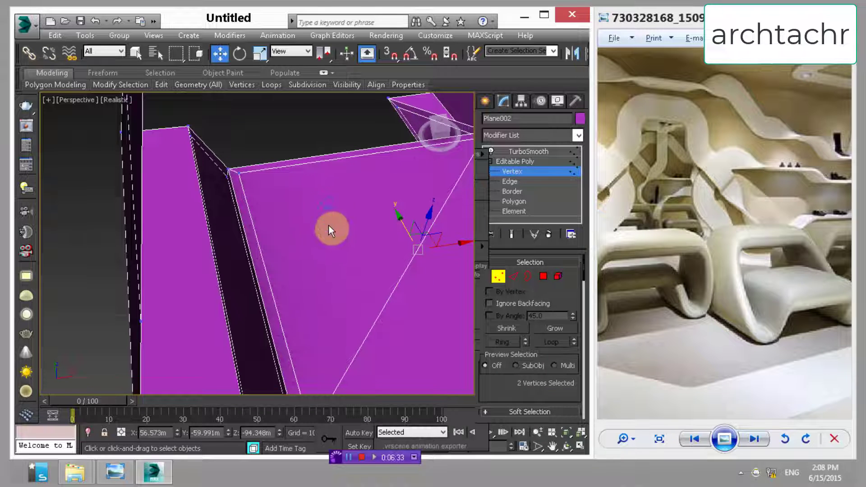
mouse_move(331, 230)
alt+middle_down()
mouse_move(311, 214)
mouse_move(315, 187)
mouse_move(353, 208)
mouse_move(315, 205)
mouse_move(352, 208)
mouse_move(404, 185)
alt+middle_up()
- Cut the other diagonal across the seat and select the new centre vertex
right_click(402, 182)
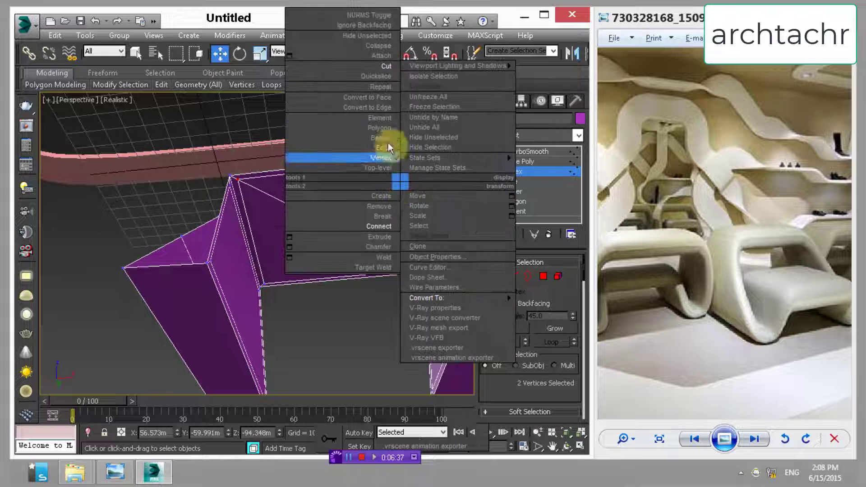
click(383, 67)
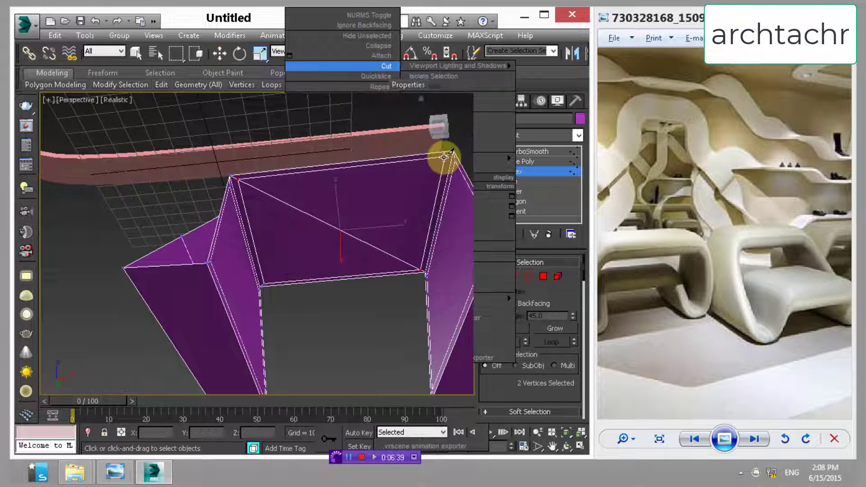
click(262, 284)
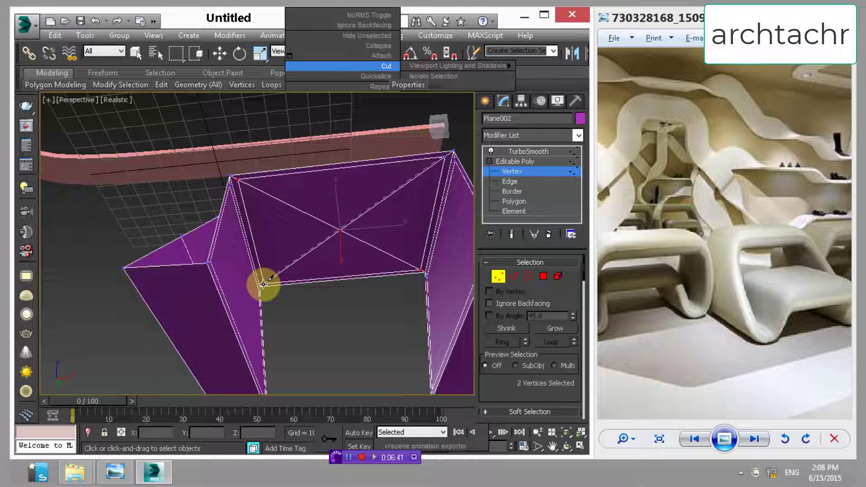
right_click(267, 284)
key(w)
click(343, 229)
mouse_move(354, 226)
alt+middle_down()
mouse_move(329, 252)
mouse_move(350, 286)
alt+middle_up()
scroll(338, 234, down, 3)
scroll(352, 234, down, 2)
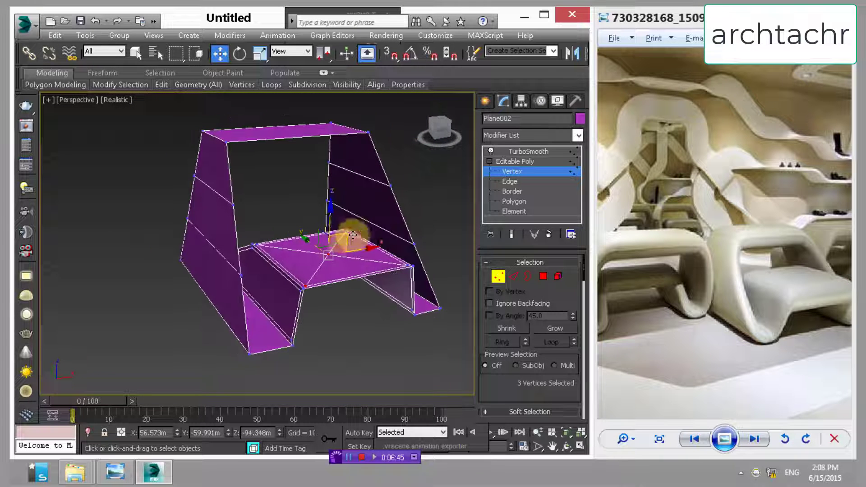
- Raise Plane002's TurboSmooth iterations to 3 and call up the viewport quad menu
click(540, 150)
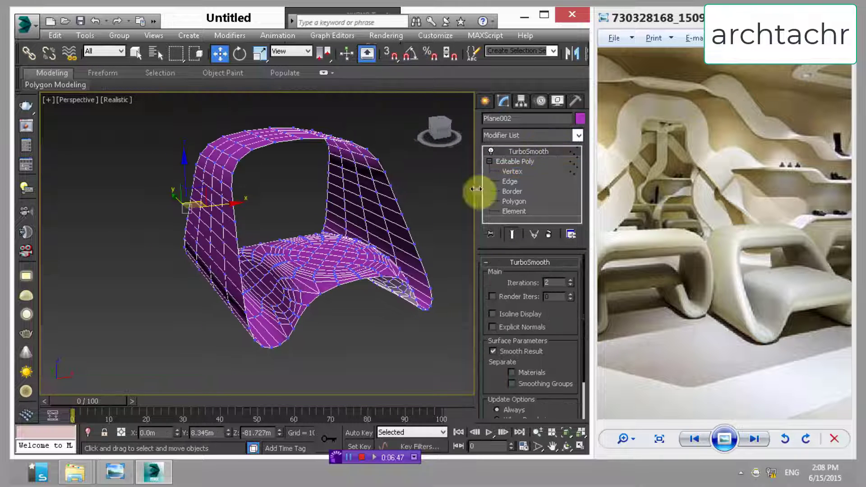
mouse_move(363, 254)
alt+middle_down()
mouse_move(334, 269)
mouse_move(325, 236)
mouse_move(303, 236)
mouse_move(321, 230)
alt+middle_up()
scroll(331, 269, up, 2)
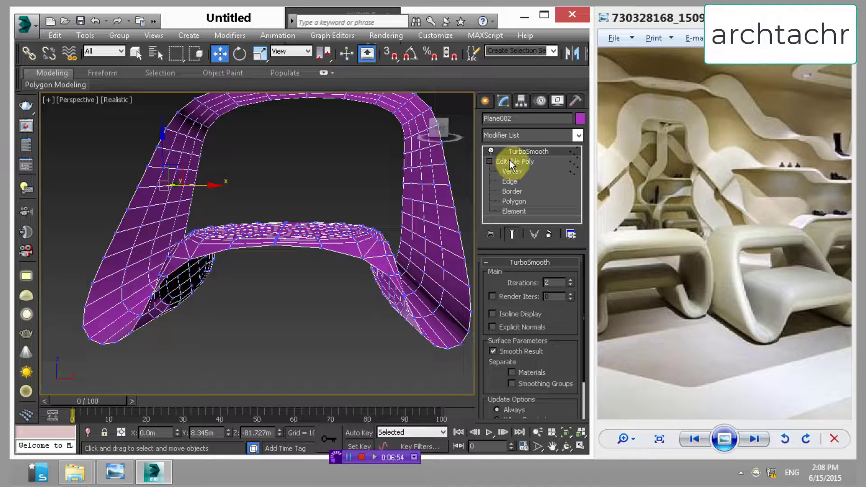
click(570, 279)
alt+middle_drag(285, 217, 304, 226)
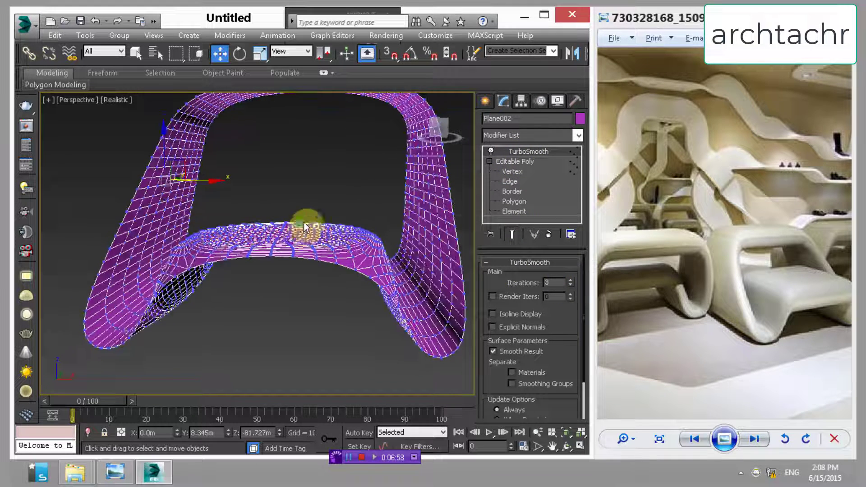
right_click(294, 196)
mouse_move(345, 304)
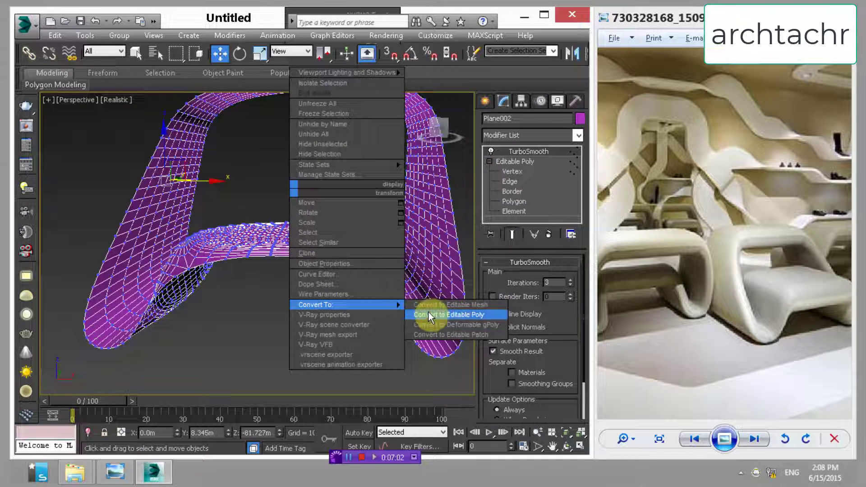
- Convert the chair to Editable Poly and box-select the seat polygons in the front view
click(429, 314)
click(543, 277)
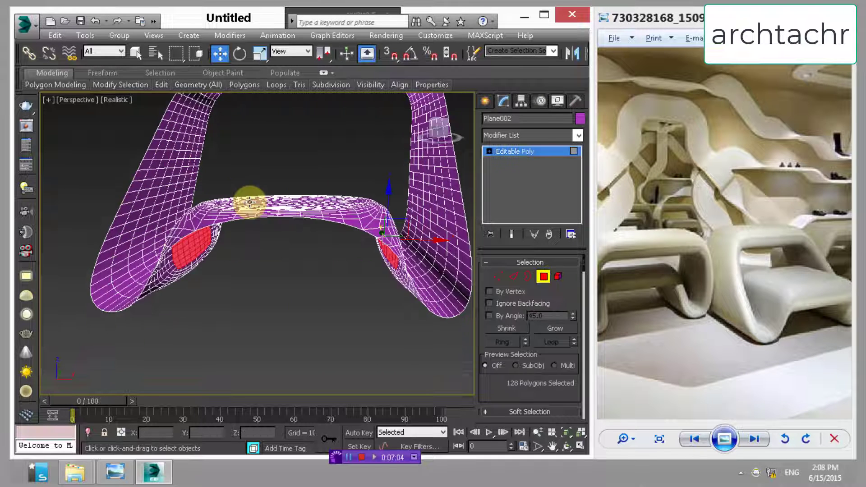
key(t)
key(f)
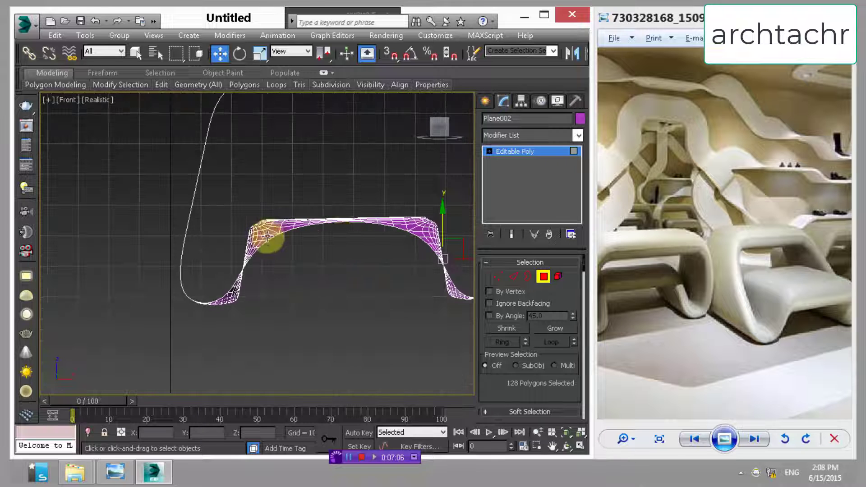
middle_drag(339, 233, 315, 240)
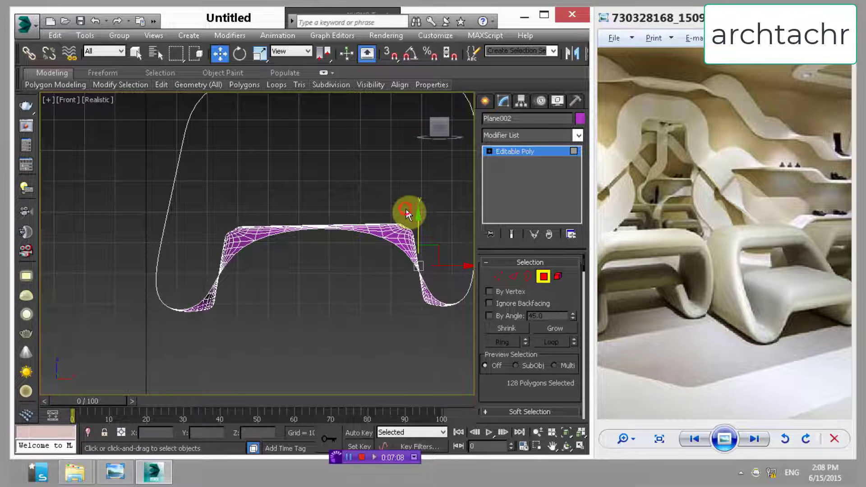
mouse_move(405, 211)
mouse_down()
mouse_move(270, 266)
mouse_move(237, 268)
mouse_up()
key(p)
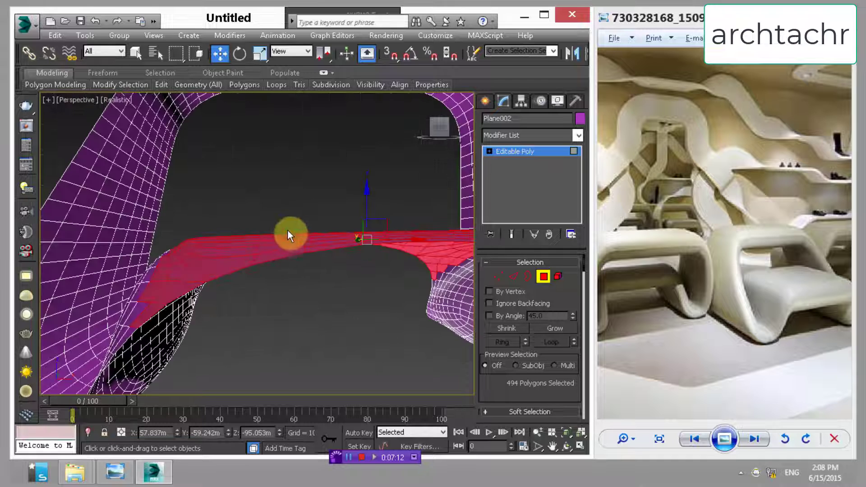
scroll(288, 229, up, 5)
middle_drag(280, 274, 344, 248)
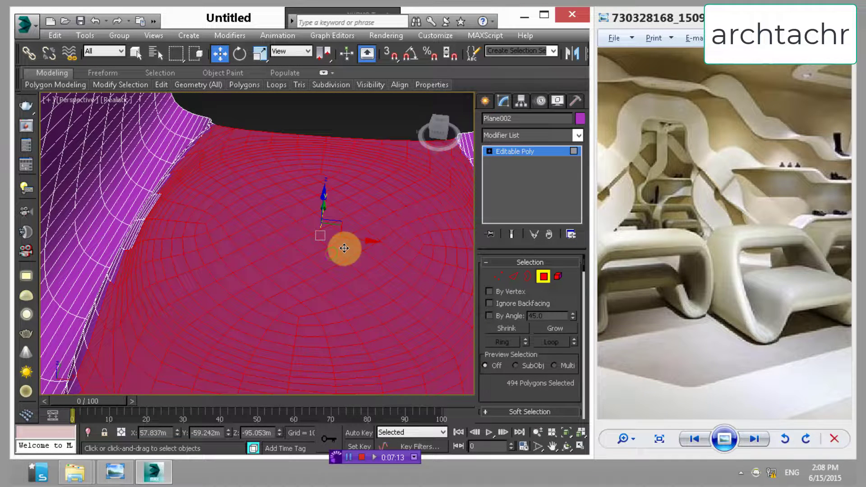
- Select polygons in the seat's middle and grow the selection to 496 polygons
click(316, 227)
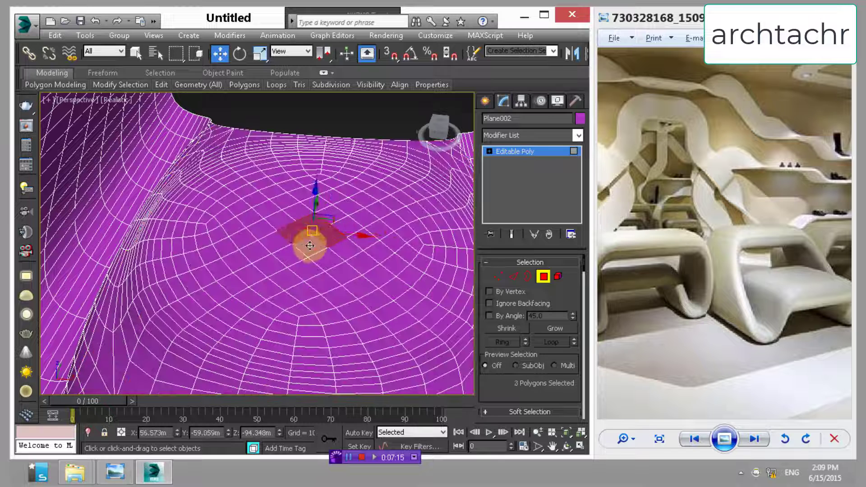
click(550, 331)
click(550, 332)
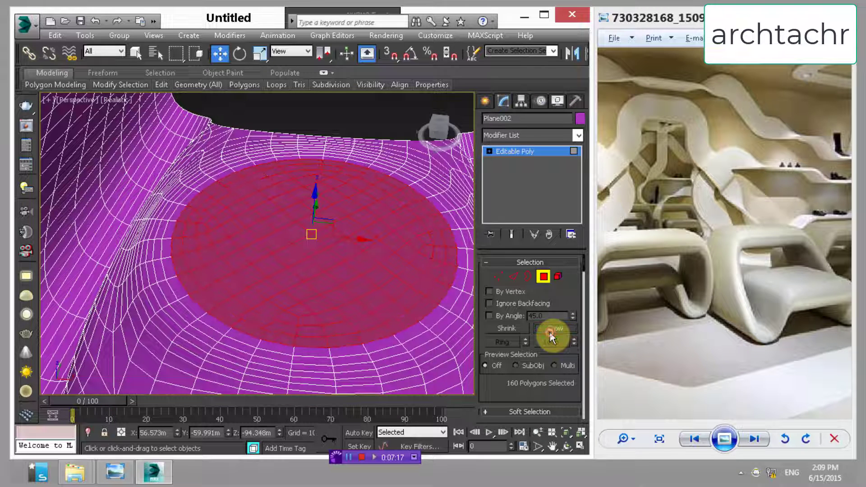
click(550, 332)
click(550, 332)
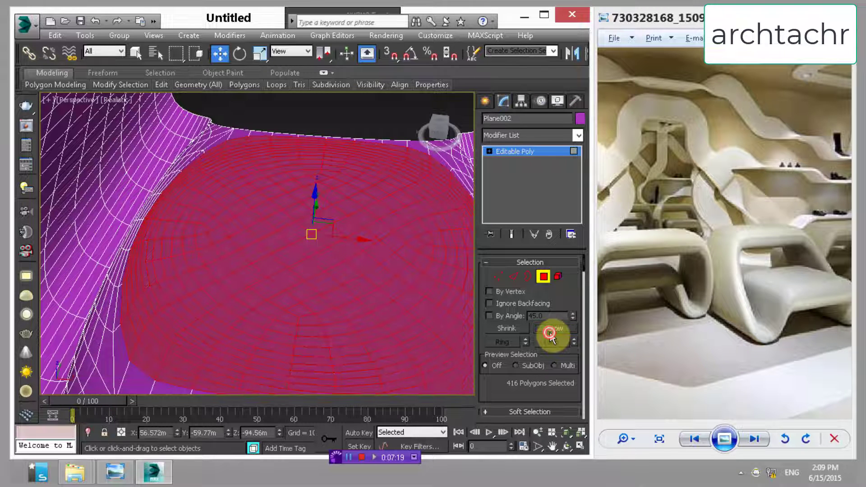
alt+middle_drag(296, 253, 463, 251)
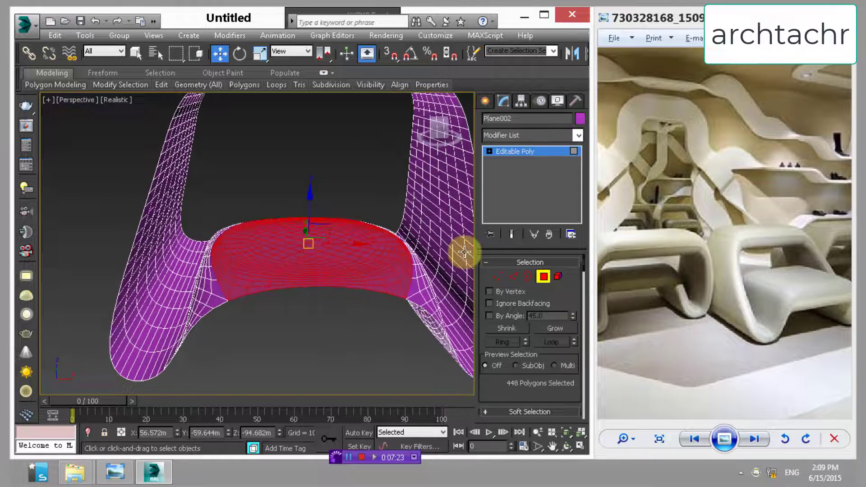
click(549, 328)
alt+middle_drag(343, 248, 343, 243)
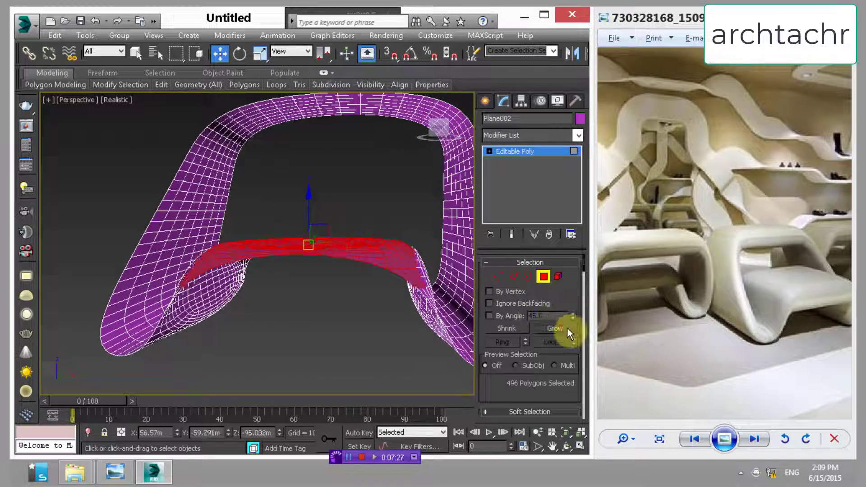
click(567, 328)
mouse_move(245, 235)
alt+middle_down()
mouse_move(249, 221)
mouse_move(262, 239)
alt+middle_up()
scroll(518, 356, down, 5)
scroll(509, 351, down, 3)
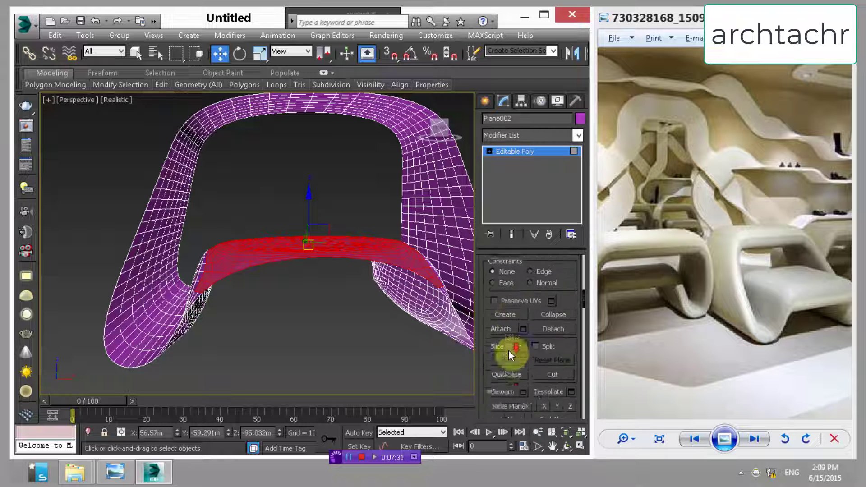
scroll(508, 350, down, 2)
- Flatten the seat selection with Make Planar along one axis and move it into place
click(570, 369)
alt+middle_drag(350, 292, 351, 315)
click(540, 368)
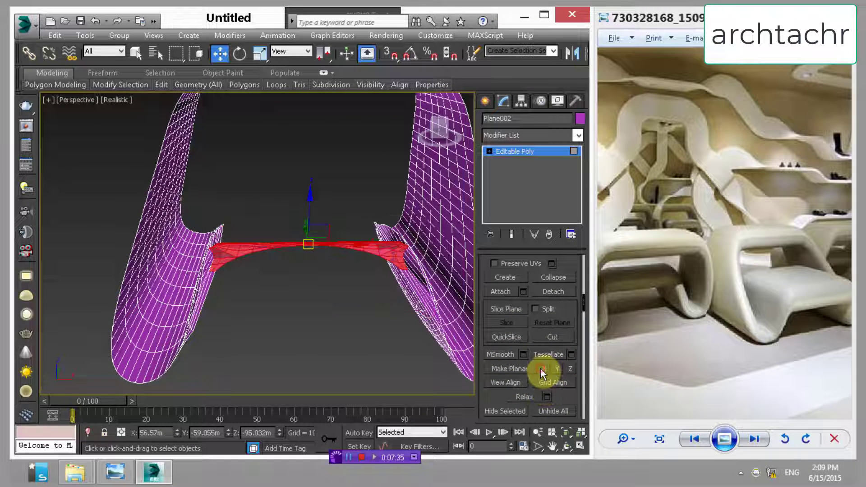
key(ctrl+z)
click(559, 369)
mouse_move(247, 288)
alt+middle_down()
mouse_move(256, 289)
mouse_move(279, 228)
alt+middle_up()
drag(310, 208, 313, 225)
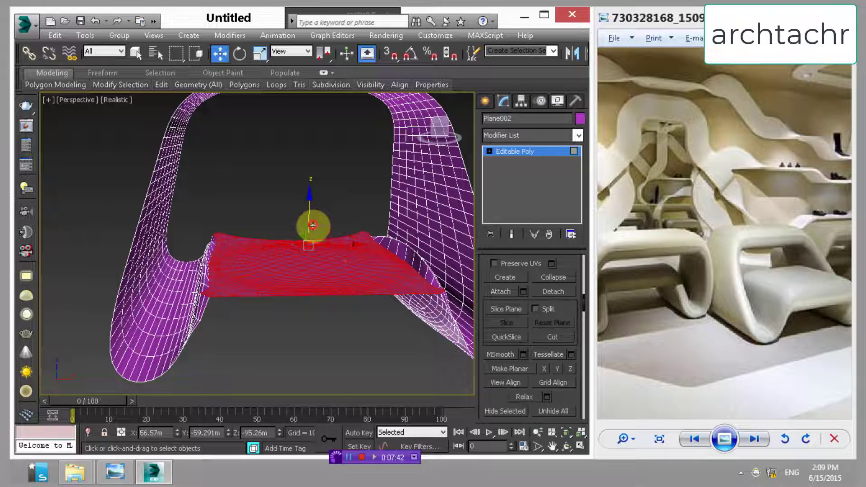
mouse_move(312, 224)
alt+middle_down()
mouse_move(319, 248)
mouse_move(334, 252)
mouse_move(315, 251)
alt+middle_up()
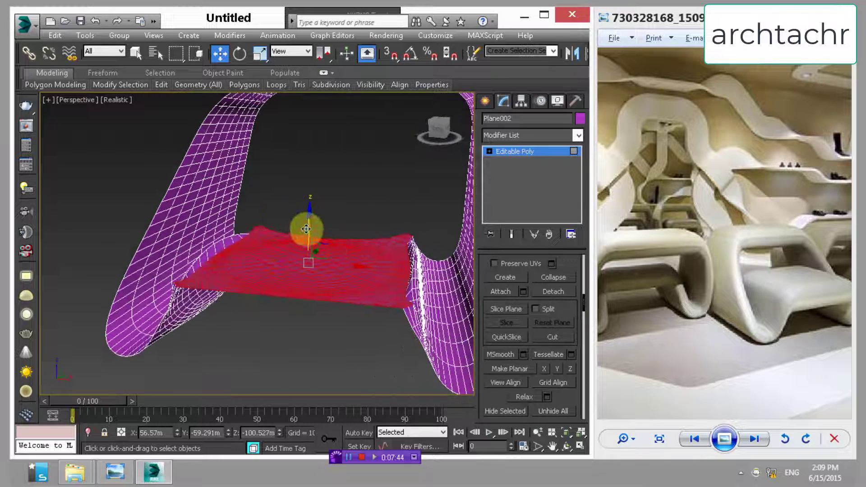
drag(306, 229, 311, 212)
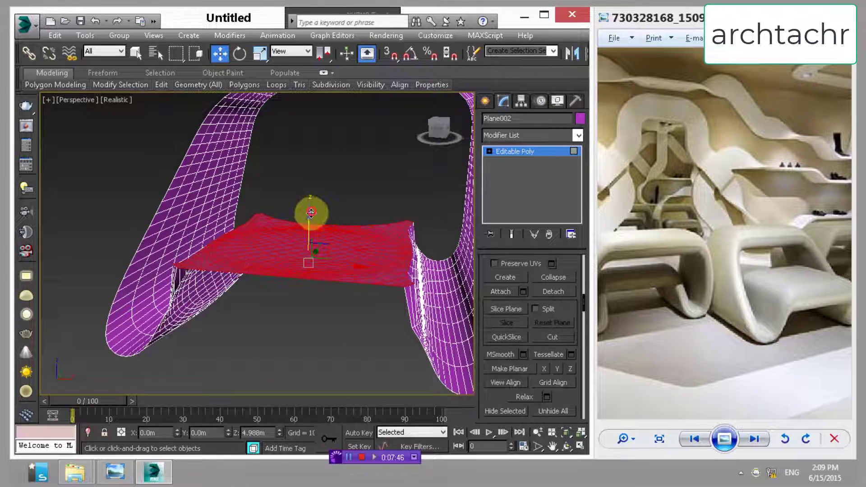
mouse_move(311, 212)
alt+middle_down()
mouse_move(396, 231)
mouse_move(463, 234)
mouse_move(431, 226)
mouse_move(391, 234)
mouse_move(398, 251)
alt+middle_up()
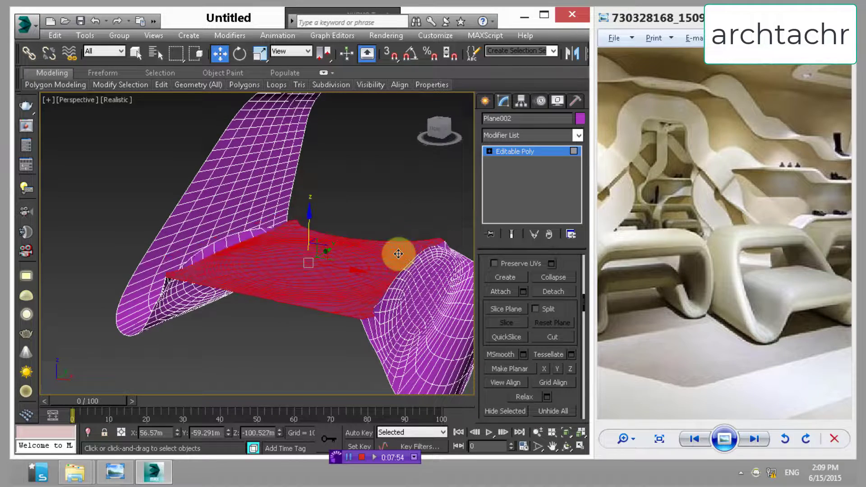
- Clear the selection and push a vertex at the seat's centre to soften its shape
click(402, 204)
mouse_move(402, 204)
alt+middle_down()
mouse_move(344, 251)
mouse_move(354, 247)
mouse_move(329, 286)
mouse_move(368, 293)
mouse_move(358, 304)
mouse_move(324, 315)
mouse_move(265, 313)
alt+middle_up()
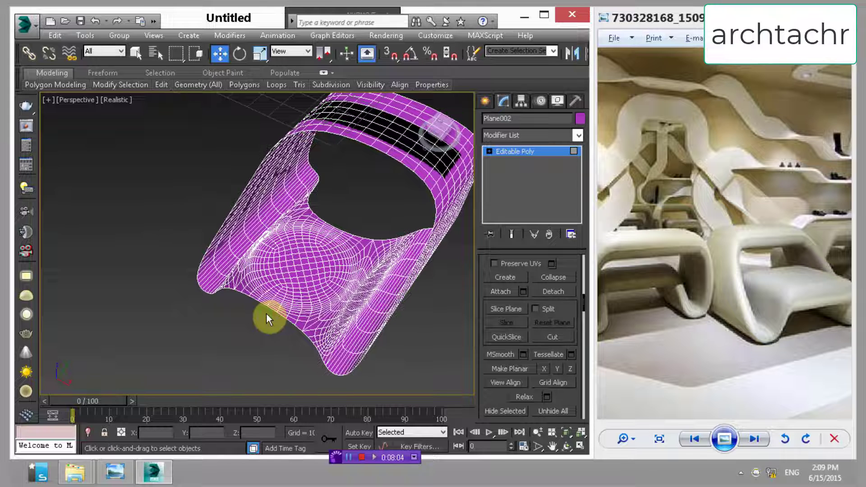
click(320, 278)
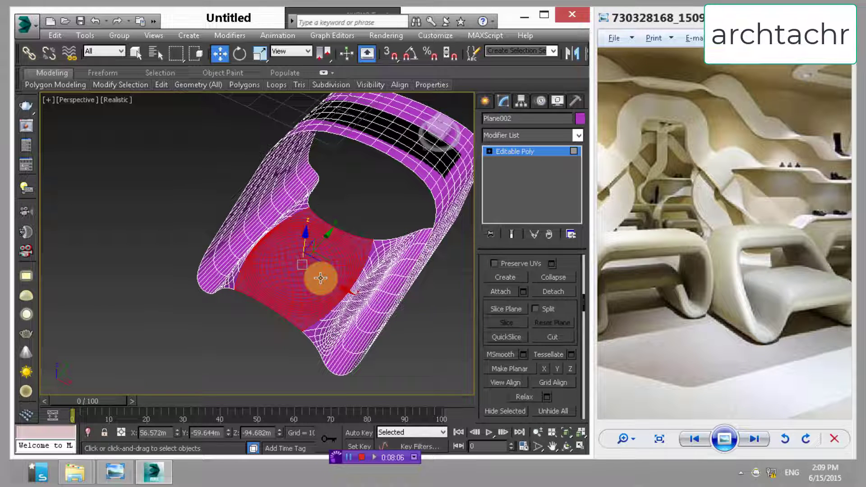
drag(320, 279, 320, 279)
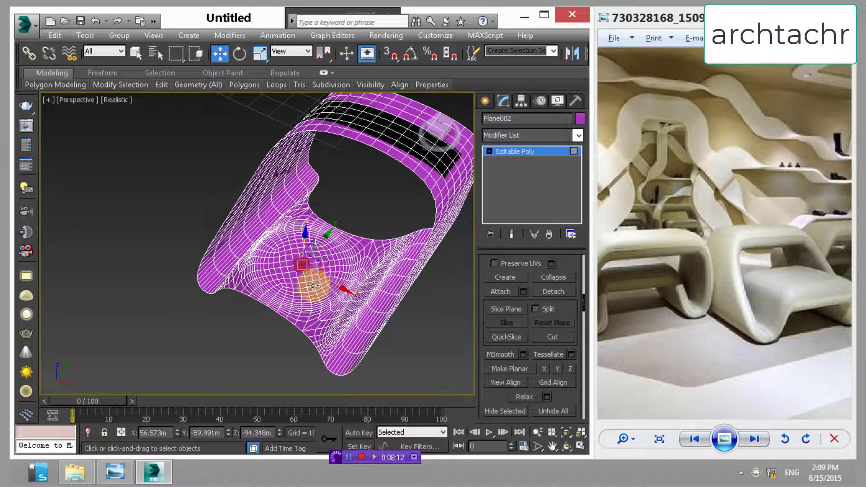
mouse_move(313, 285)
alt+middle_down()
mouse_move(355, 230)
mouse_move(375, 222)
mouse_move(341, 246)
alt+middle_up()
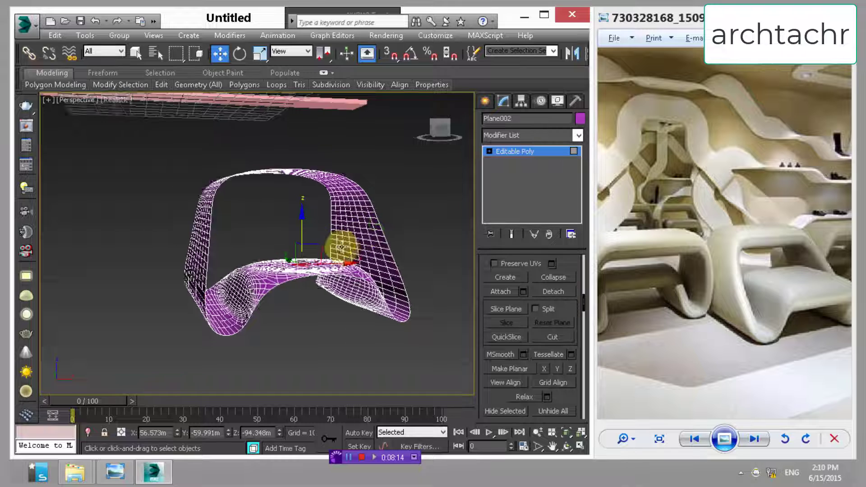
- Add a Shell modifier with 2.75m inner amount, 2.8m outer amount and 3 segments
click(578, 135)
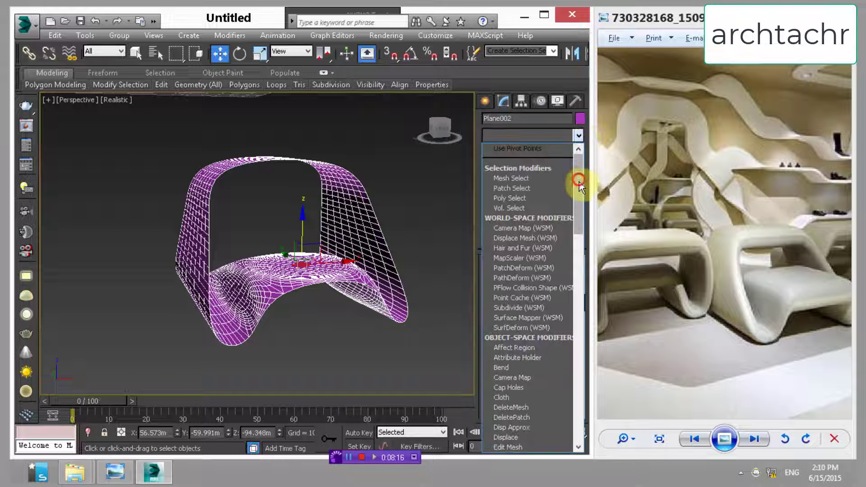
drag(579, 182, 572, 380)
scroll(534, 181, up, 2)
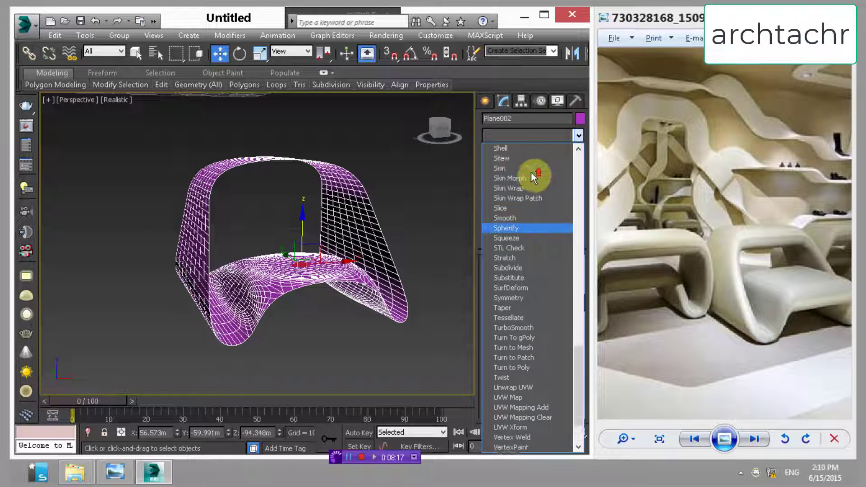
scroll(531, 172, up, 1)
click(523, 178)
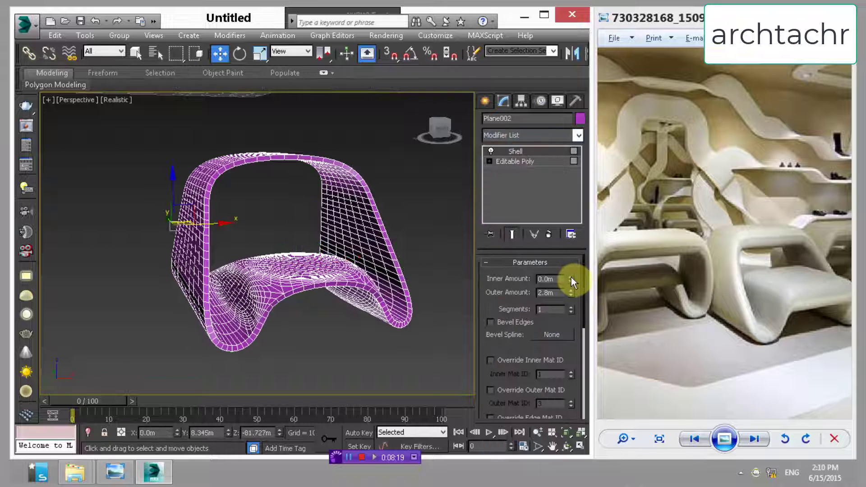
drag(571, 278, 572, 86)
click(571, 307)
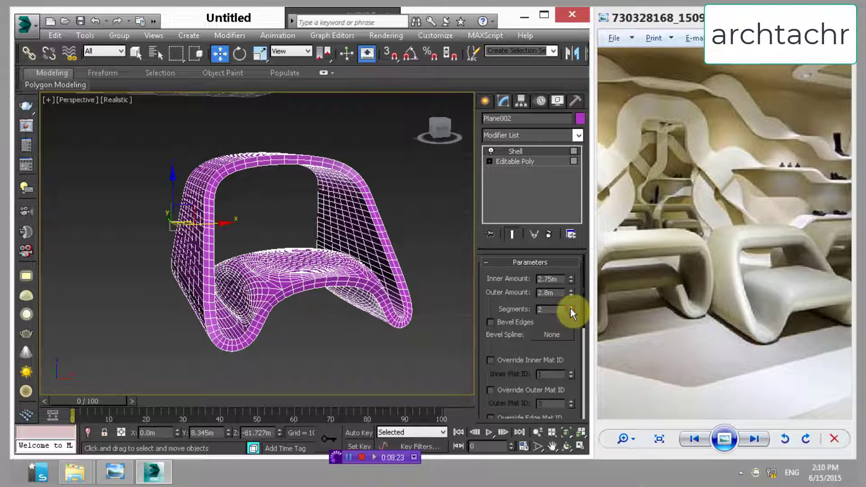
alt+middle_drag(338, 295, 367, 311)
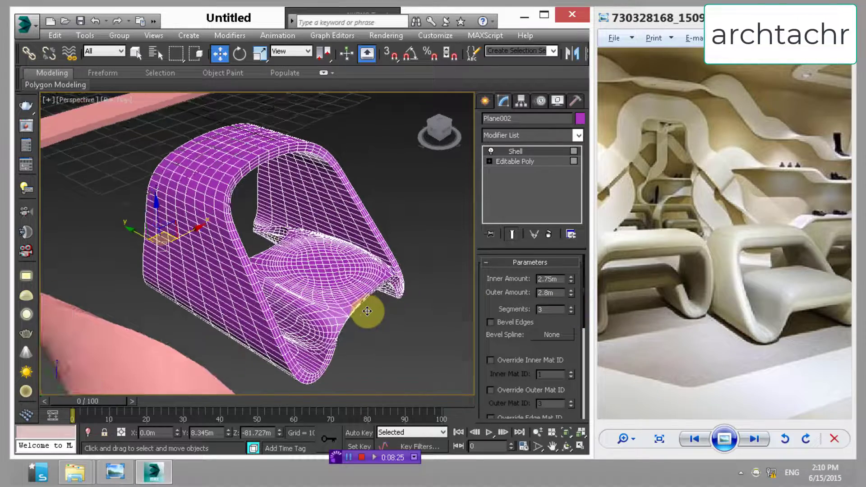
scroll(336, 294, up, 3)
scroll(336, 294, up, 3)
scroll(315, 243, up, 4)
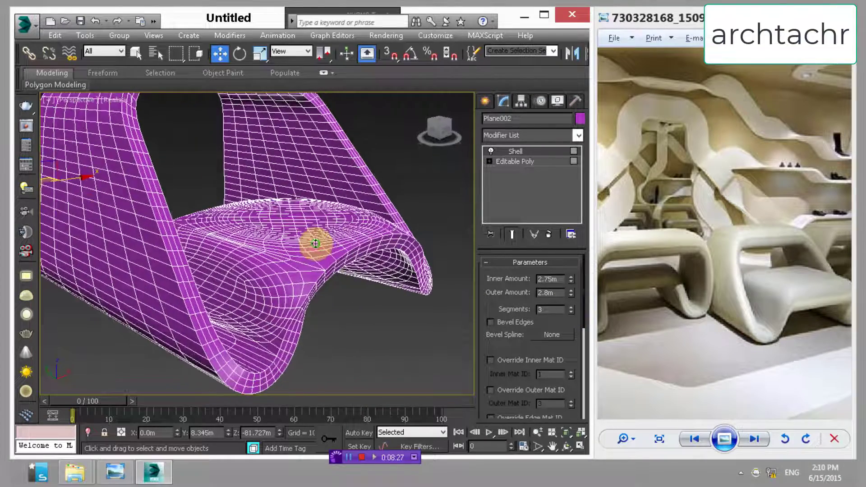
- Convert the shelled chair to Editable Poly and select an edge loop on its lower curve
right_click(283, 215)
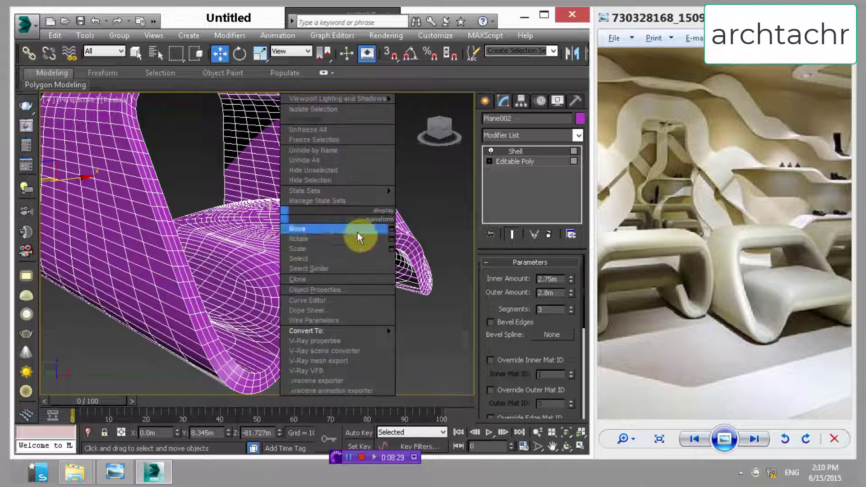
click(425, 341)
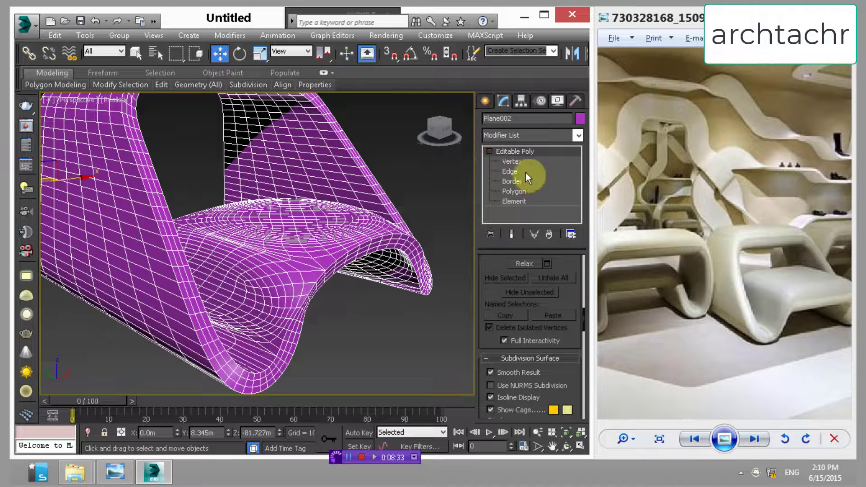
click(511, 171)
alt+middle_drag(216, 313, 184, 318)
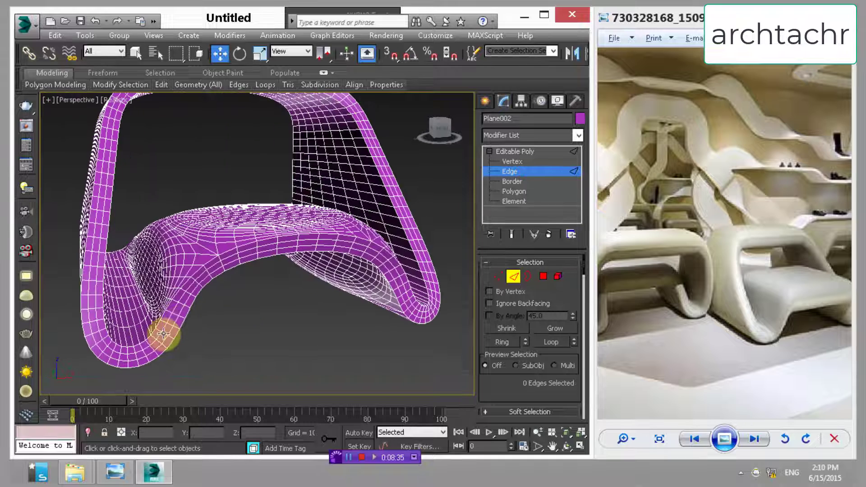
click(163, 333)
ctrl+click(169, 331)
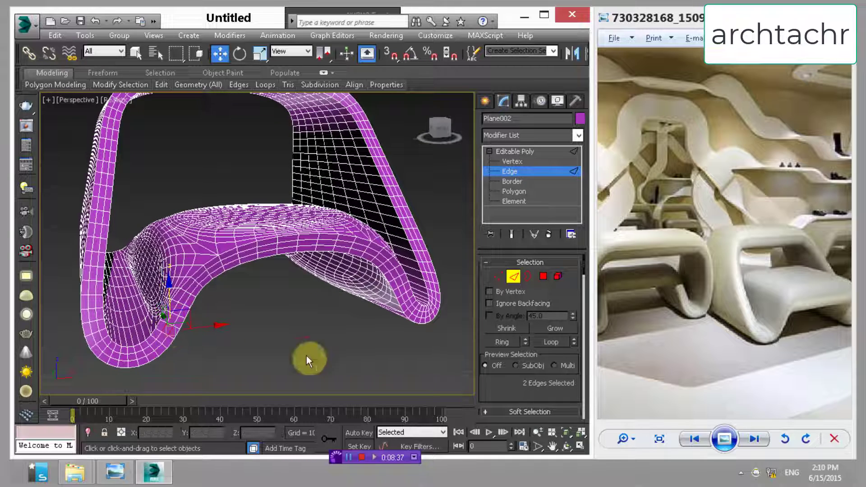
click(553, 341)
- Move the edge loop along Y to reshape the seat rim, then return to the whole object
scroll(232, 236, up, 5)
alt+middle_drag(232, 236, 267, 251)
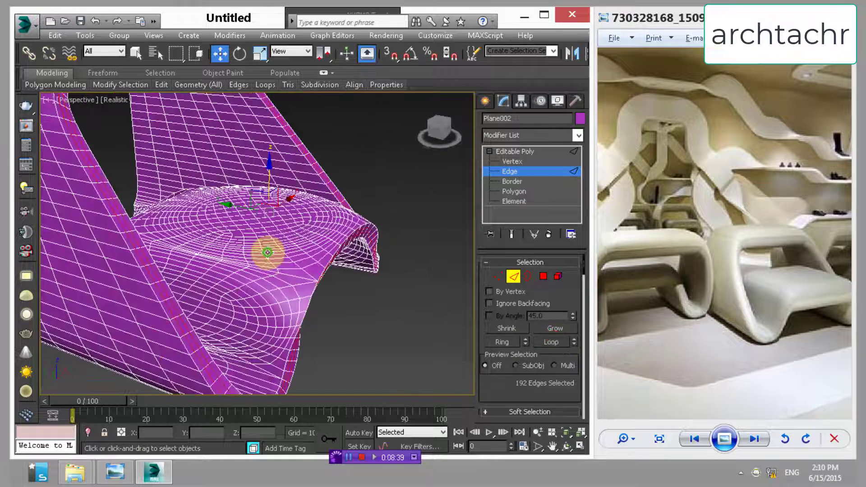
drag(237, 208, 242, 209)
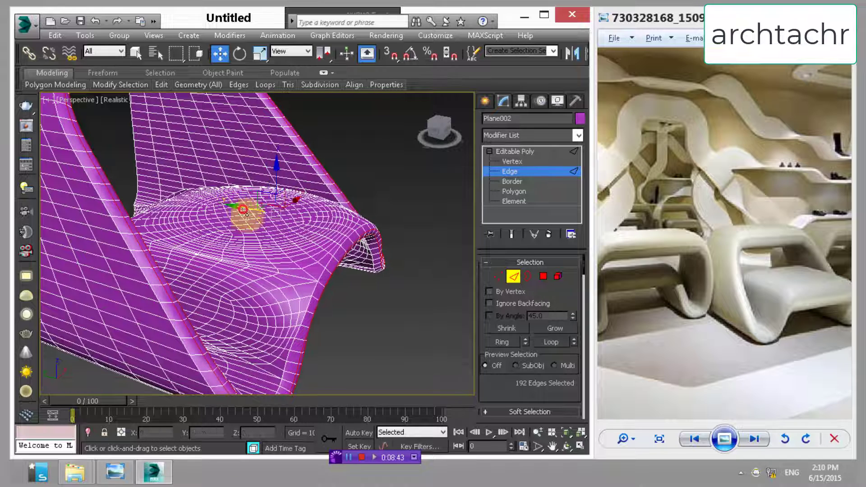
scroll(251, 179, down, 5)
mouse_move(251, 178)
alt+middle_down()
mouse_move(201, 189)
mouse_move(292, 158)
mouse_move(267, 218)
mouse_move(342, 231)
alt+middle_up()
scroll(267, 219, down, 3)
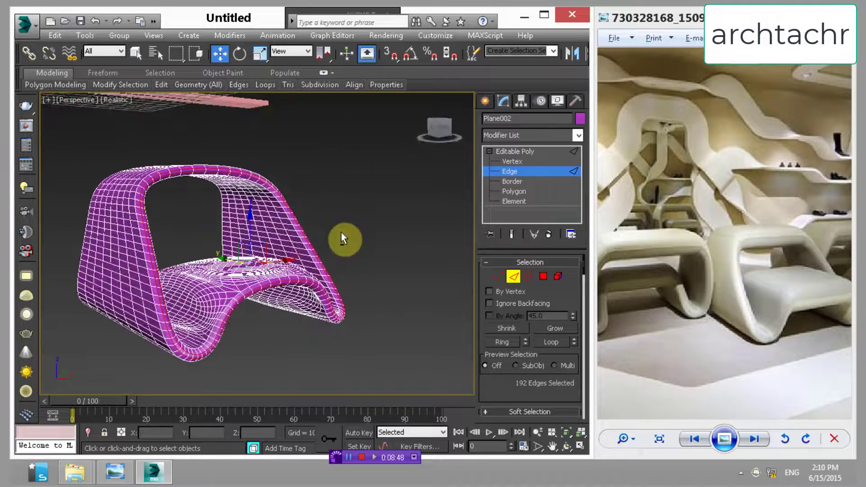
click(344, 186)
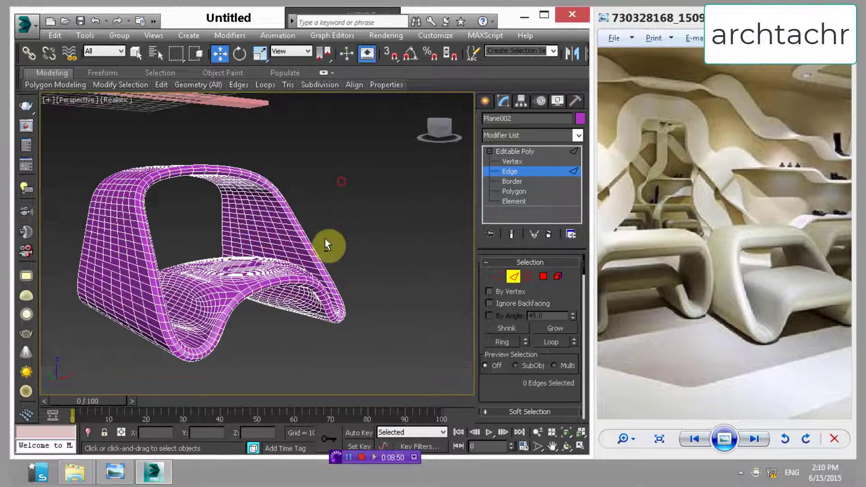
mouse_move(328, 245)
alt+middle_down()
mouse_move(271, 247)
mouse_move(318, 247)
mouse_move(348, 218)
alt+middle_up()
click(529, 151)
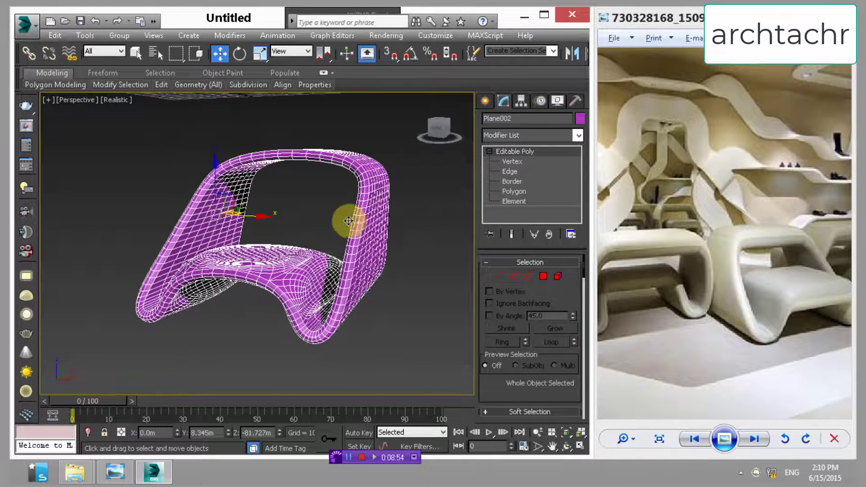
- Apply TurboSmooth to the chair and orbit around to inspect the smoothed result
click(577, 134)
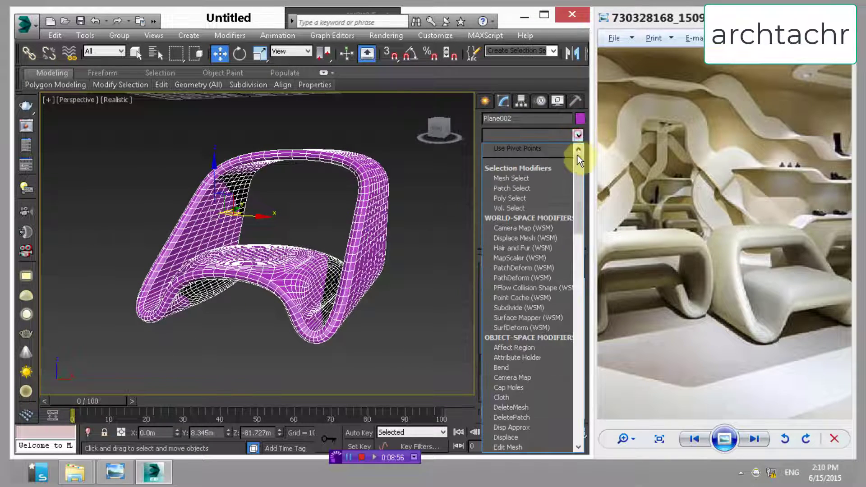
drag(577, 155, 581, 371)
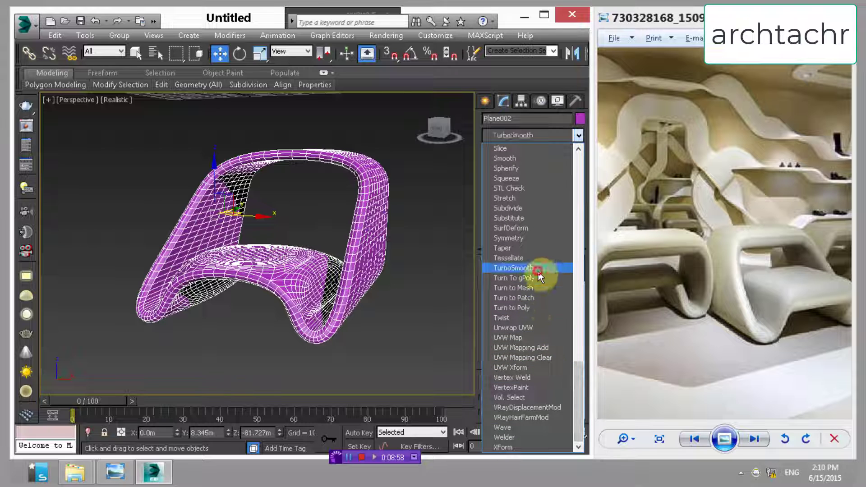
click(541, 278)
click(424, 315)
alt+middle_drag(316, 273, 370, 270)
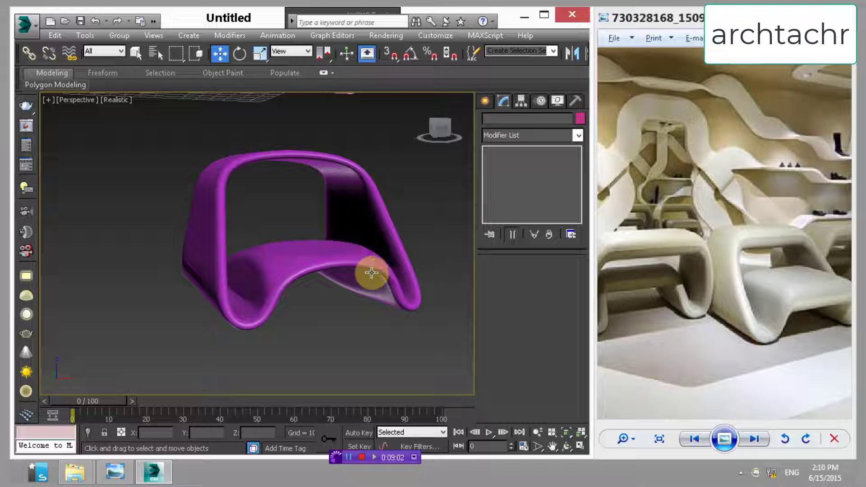
mouse_move(301, 247)
alt+middle_down()
mouse_move(299, 232)
mouse_move(272, 236)
alt+middle_up()
- Undo the TurboSmooth and the collapse so Shell reappears above Editable Poly
click(272, 235)
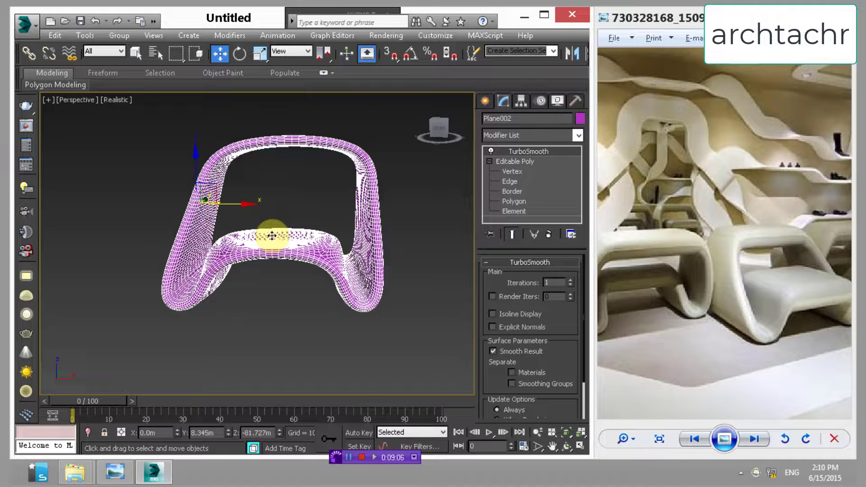
key(ctrl+z)
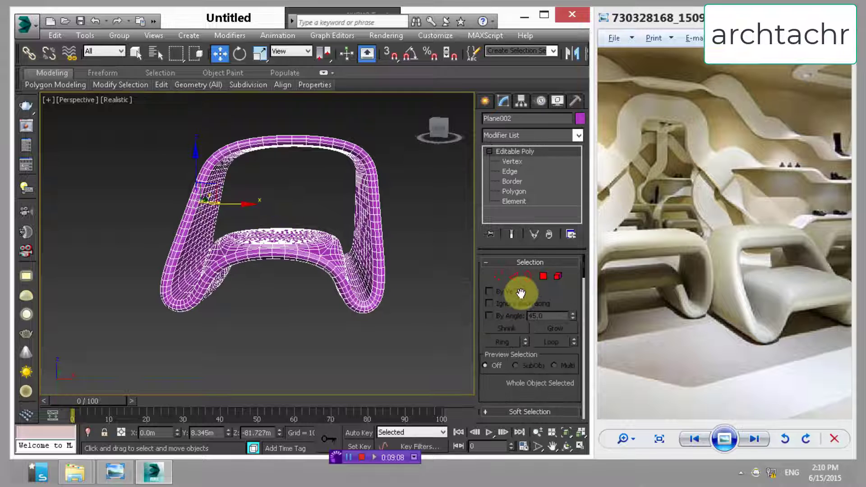
key(ctrl+z)
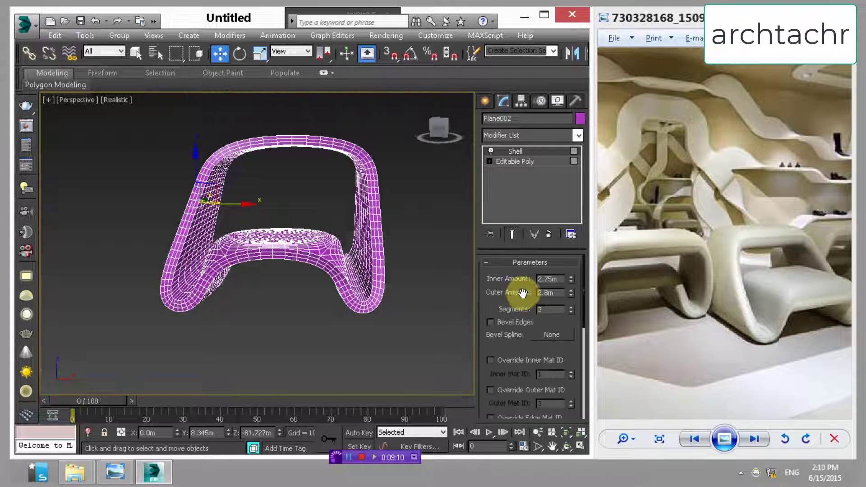
- Raise the Shell outer amount to 7.51m and collapse the chair to Editable Poly
drag(571, 289, 558, 68)
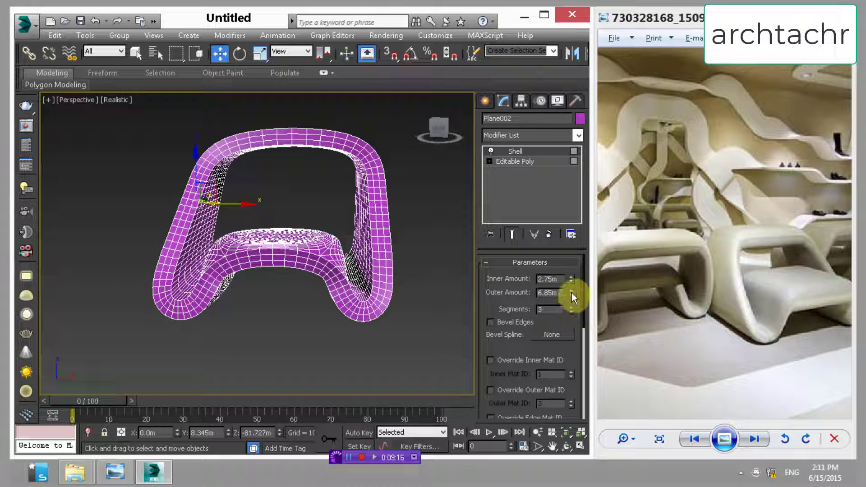
drag(571, 291, 573, 247)
right_click(309, 221)
mouse_move(325, 332)
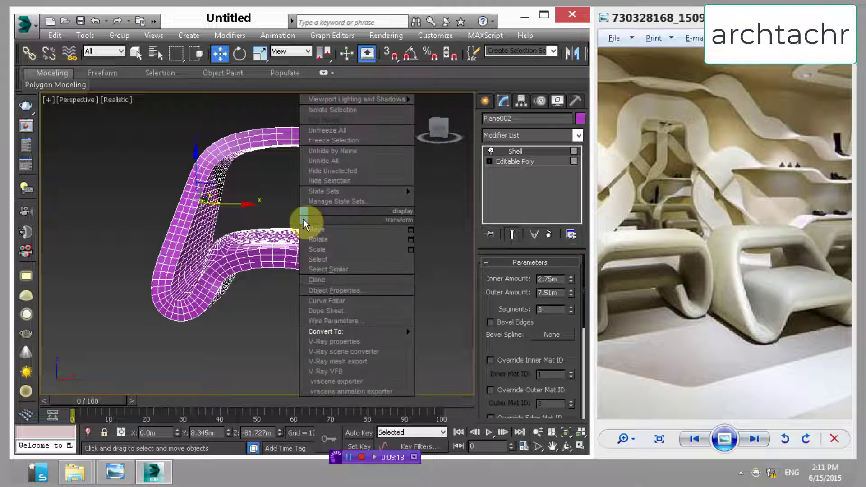
click(438, 341)
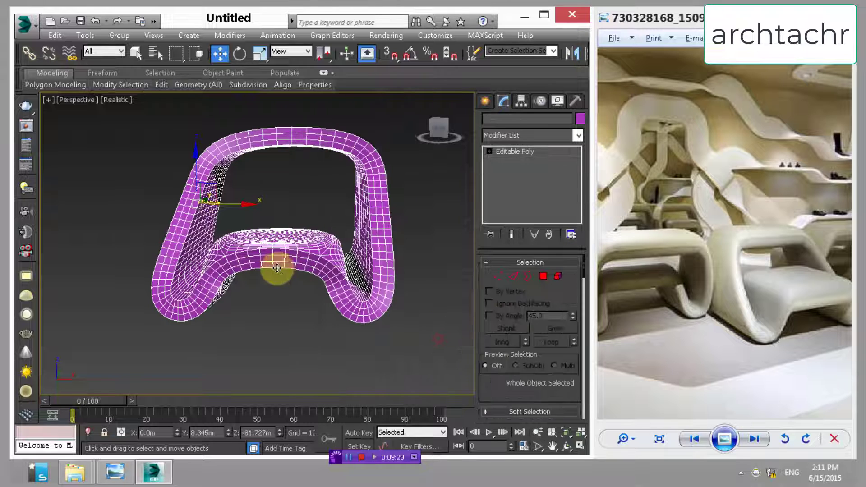
- Select the seat-front edge loop (192 edges) and nudge it slightly sideways
click(513, 275)
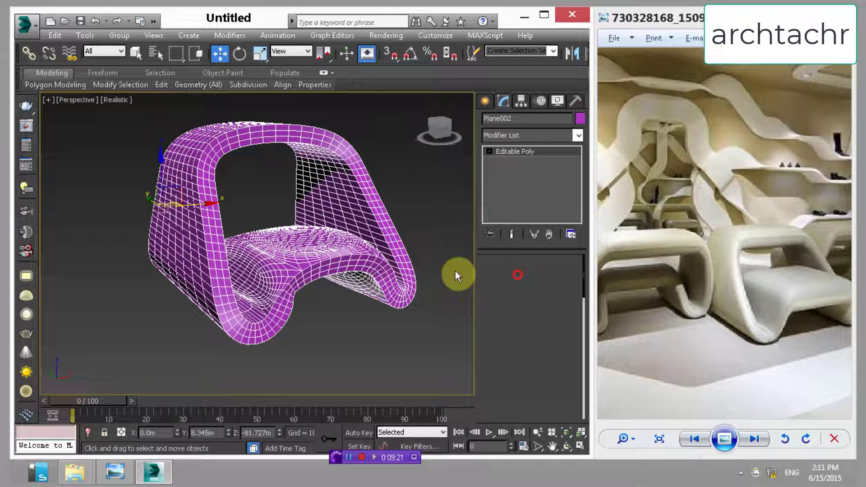
scroll(284, 291, up, 3)
click(286, 289)
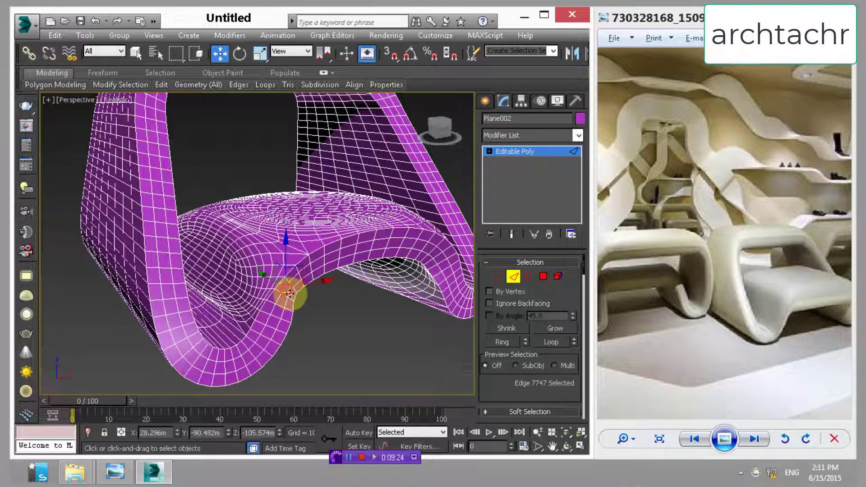
click(550, 348)
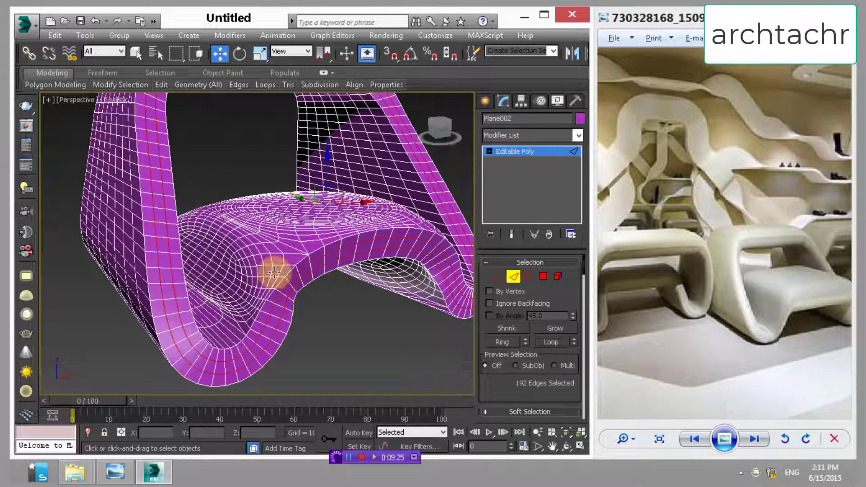
alt+middle_drag(280, 267, 309, 247)
alt+middle_drag(287, 194, 303, 202)
drag(302, 202, 316, 204)
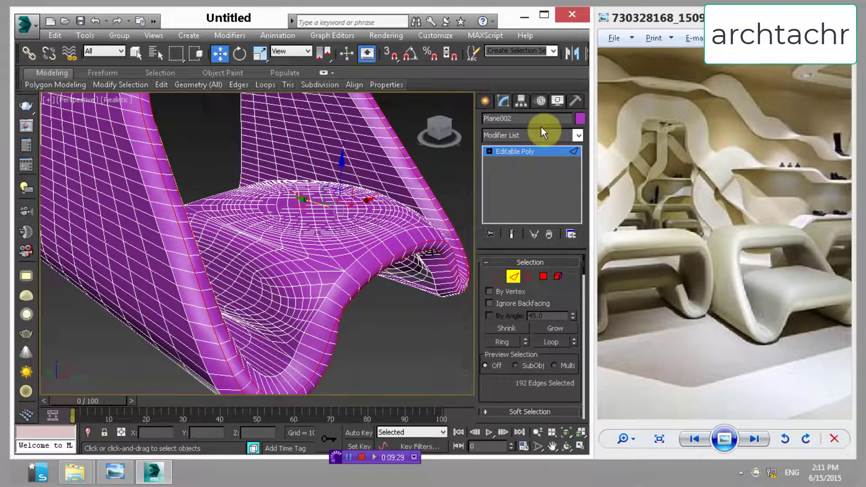
click(577, 135)
drag(576, 175, 559, 391)
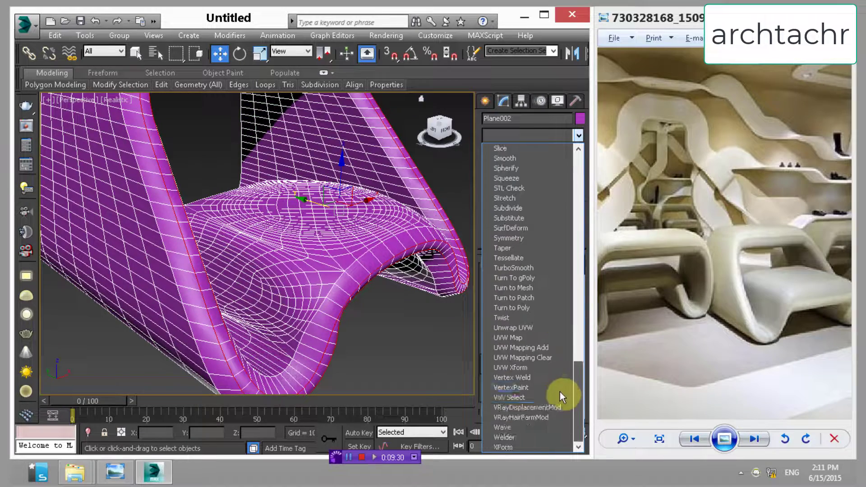
- Add TurboSmooth with 2 iterations to Plane002 and view the rounded chair deselected
click(530, 268)
mouse_move(323, 260)
alt+middle_down()
mouse_move(291, 253)
mouse_move(299, 276)
alt+middle_up()
click(570, 280)
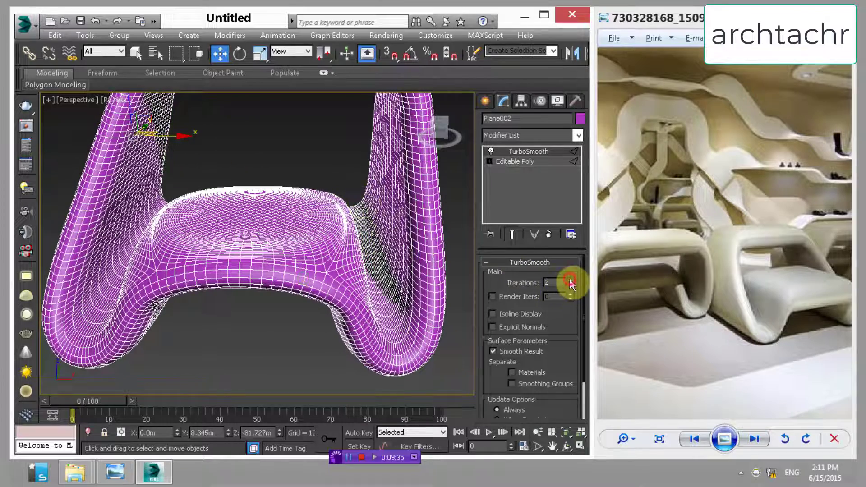
mouse_move(396, 277)
alt+middle_down()
mouse_move(284, 231)
mouse_move(292, 238)
mouse_move(323, 145)
mouse_move(73, 201)
mouse_move(101, 224)
mouse_move(253, 257)
mouse_move(210, 249)
mouse_move(296, 245)
mouse_move(272, 239)
alt+middle_up()
click(322, 145)
scroll(251, 257, down, 3)
scroll(286, 257, down, 2)
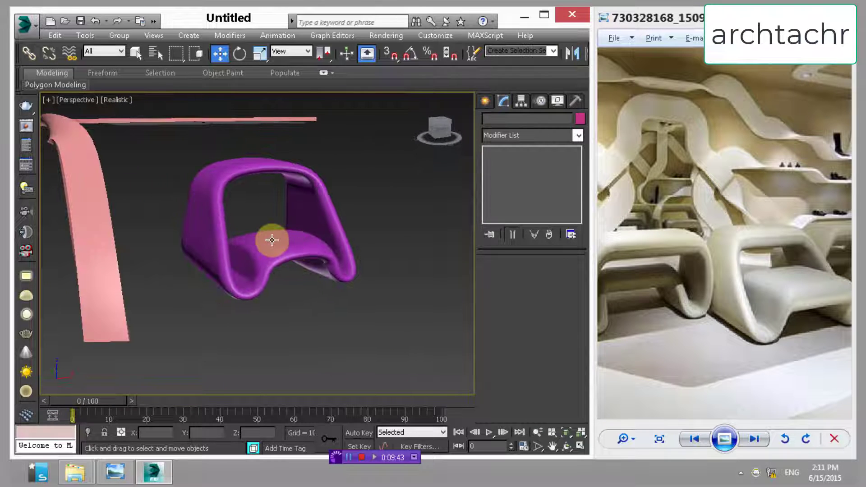
click(712, 239)
scroll(762, 246, up, 2)
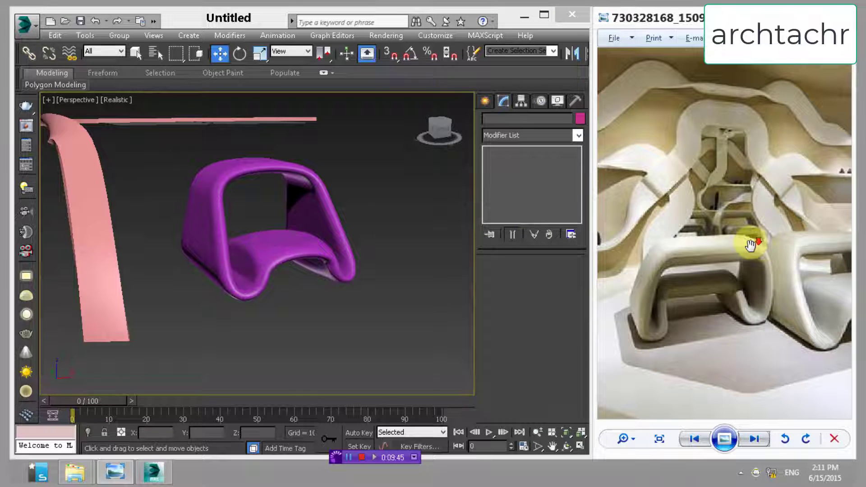
scroll(751, 246, down, 2)
scroll(751, 245, down, 2)
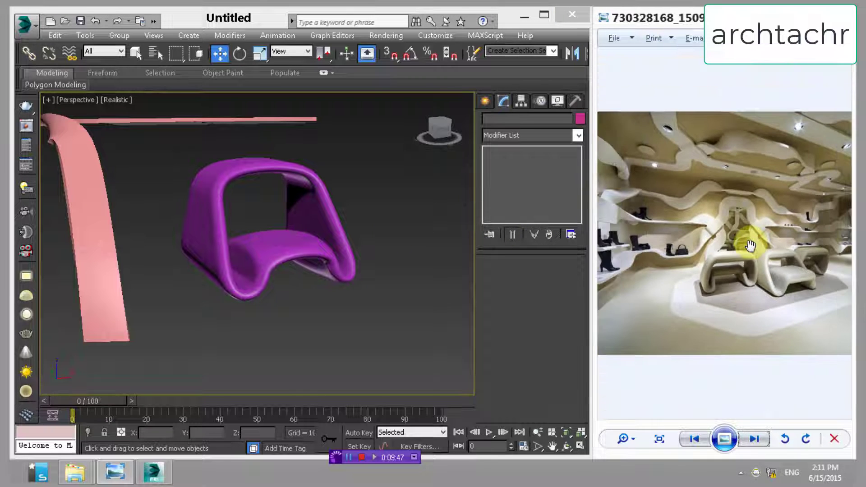
alt+middle_drag(260, 203, 323, 211)
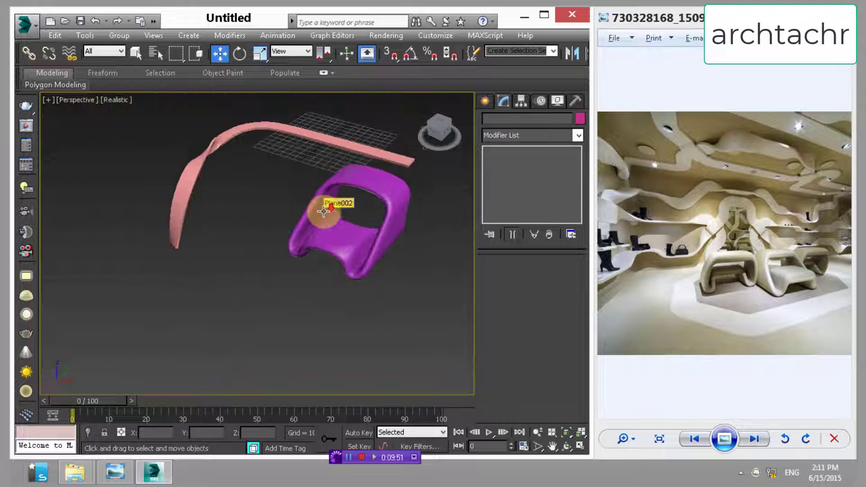
alt+middle_drag(323, 211, 381, 196)
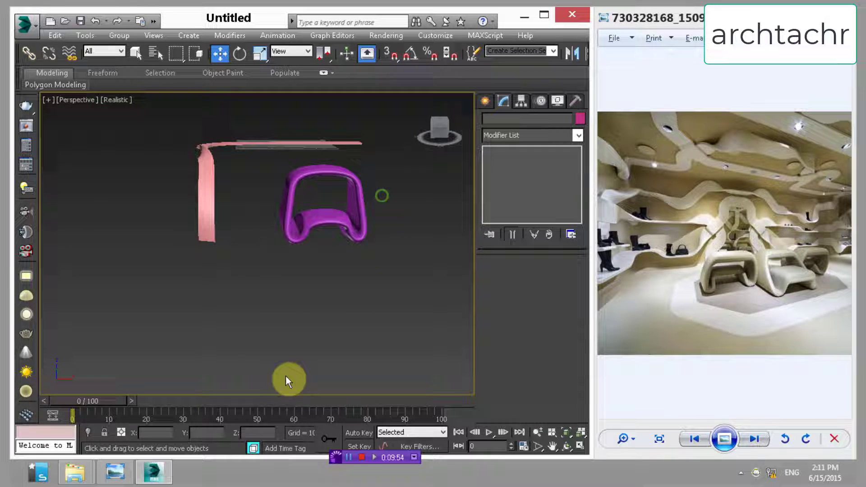
click(363, 457)
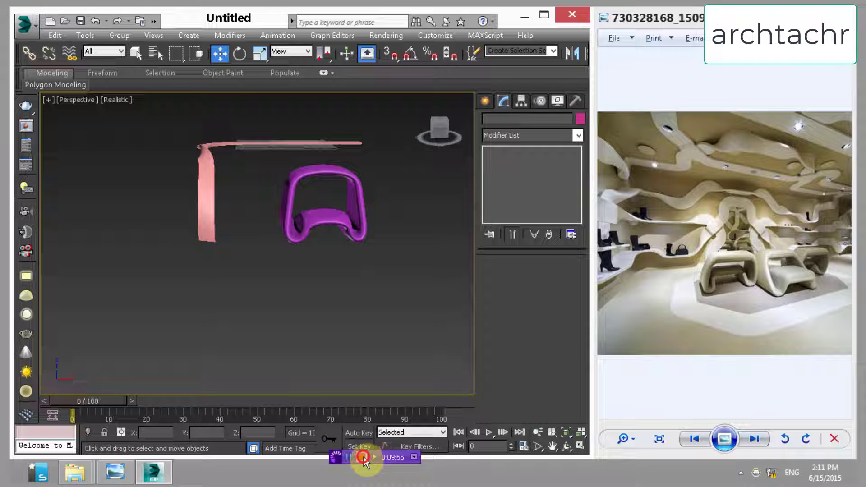